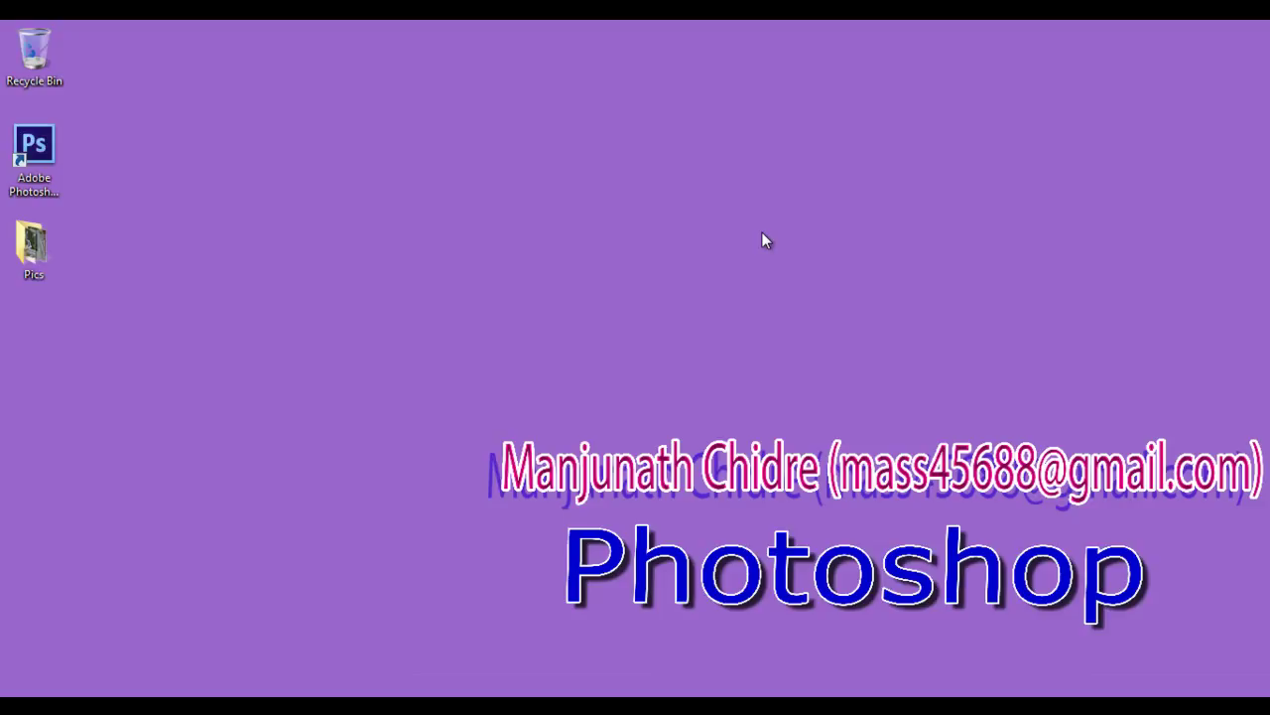
Set the Word screen-mode notes aside and launch Adobe Photoshop from its desktop shortcut
key("alt+Tab")
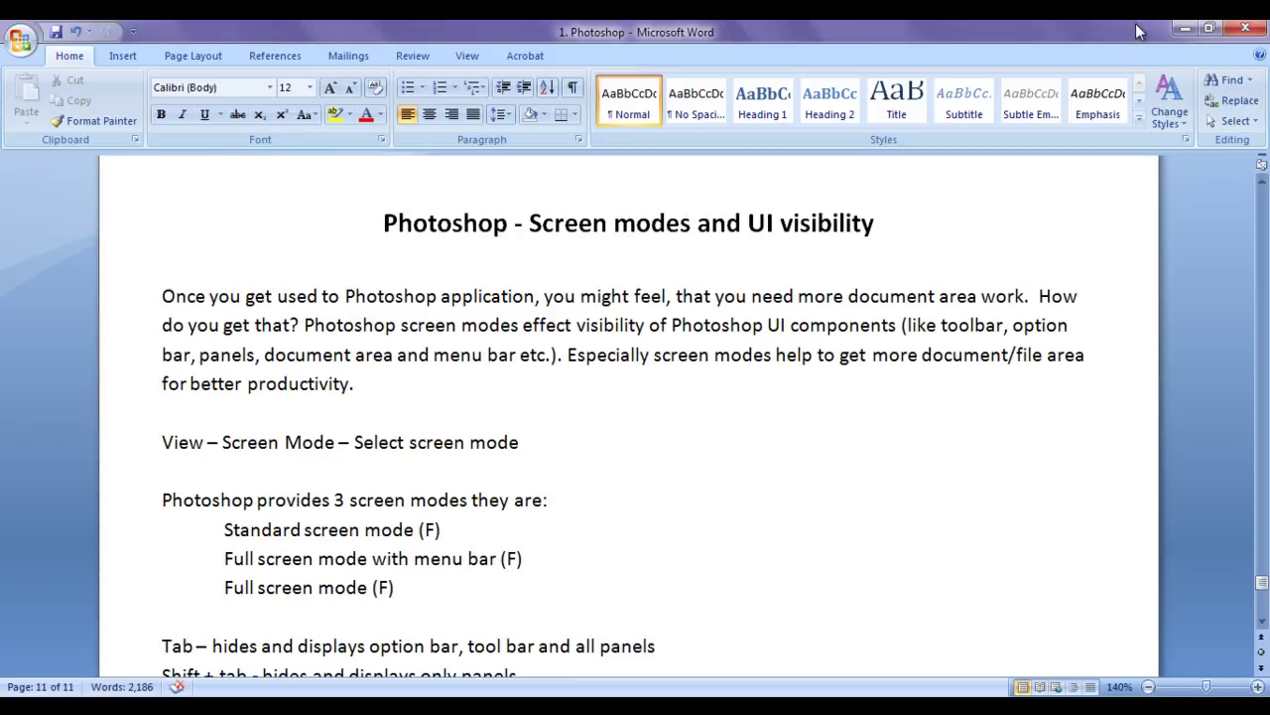
left_click(1175, 30)
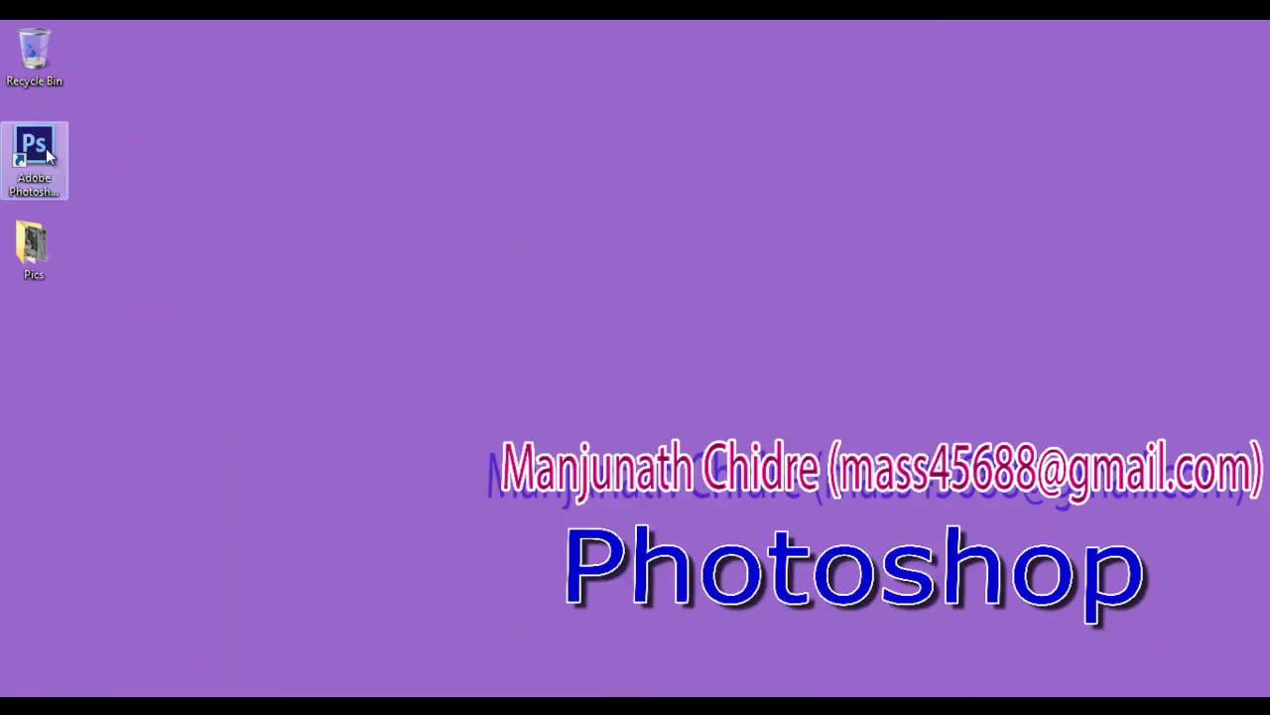
double_click(46, 148)
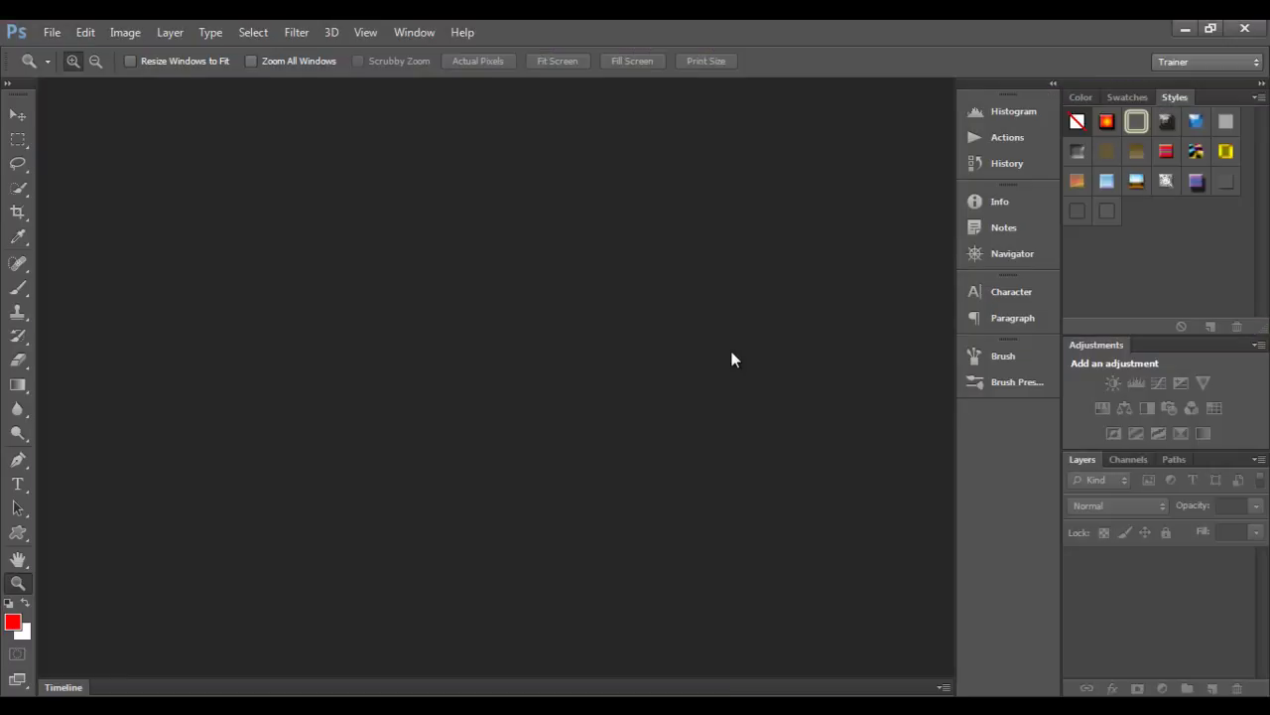
Open the flower photo IMG_40.JPG from the Pics folder via File > Open
left_click(51, 32)
left_click(83, 77)
left_click_drag(870, 205, 874, 374)
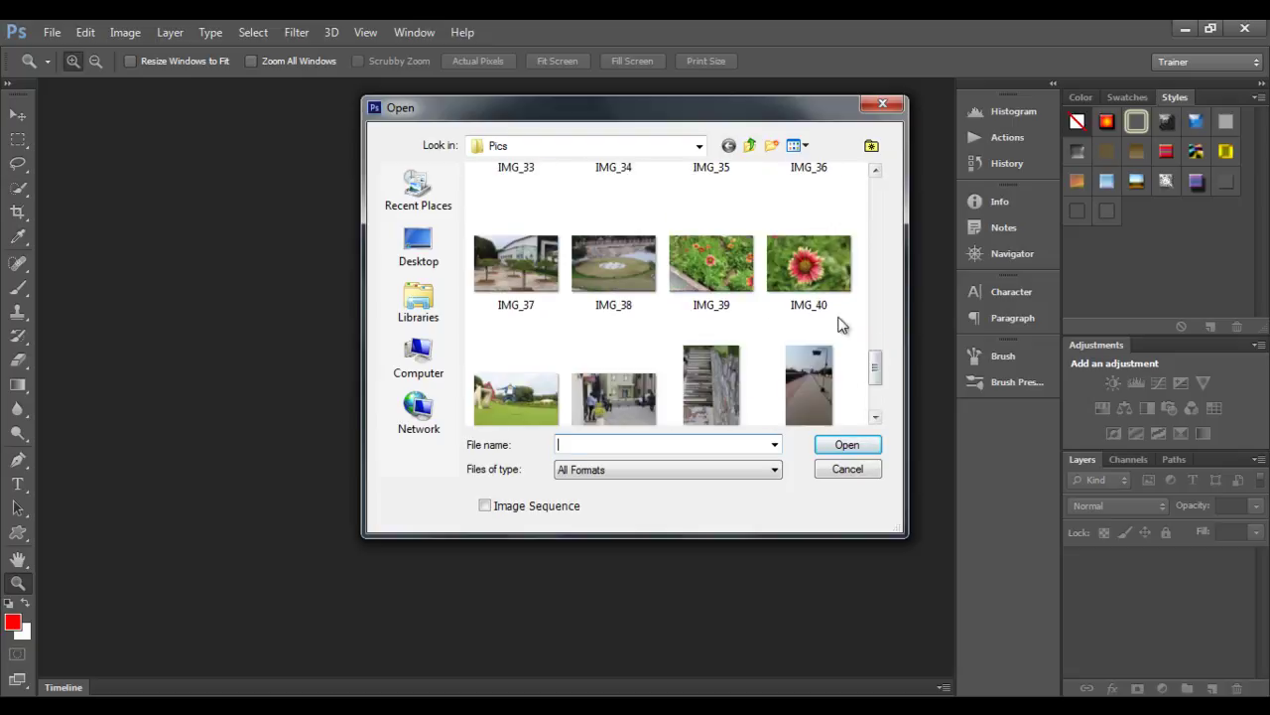
left_click(826, 264)
left_click(845, 444)
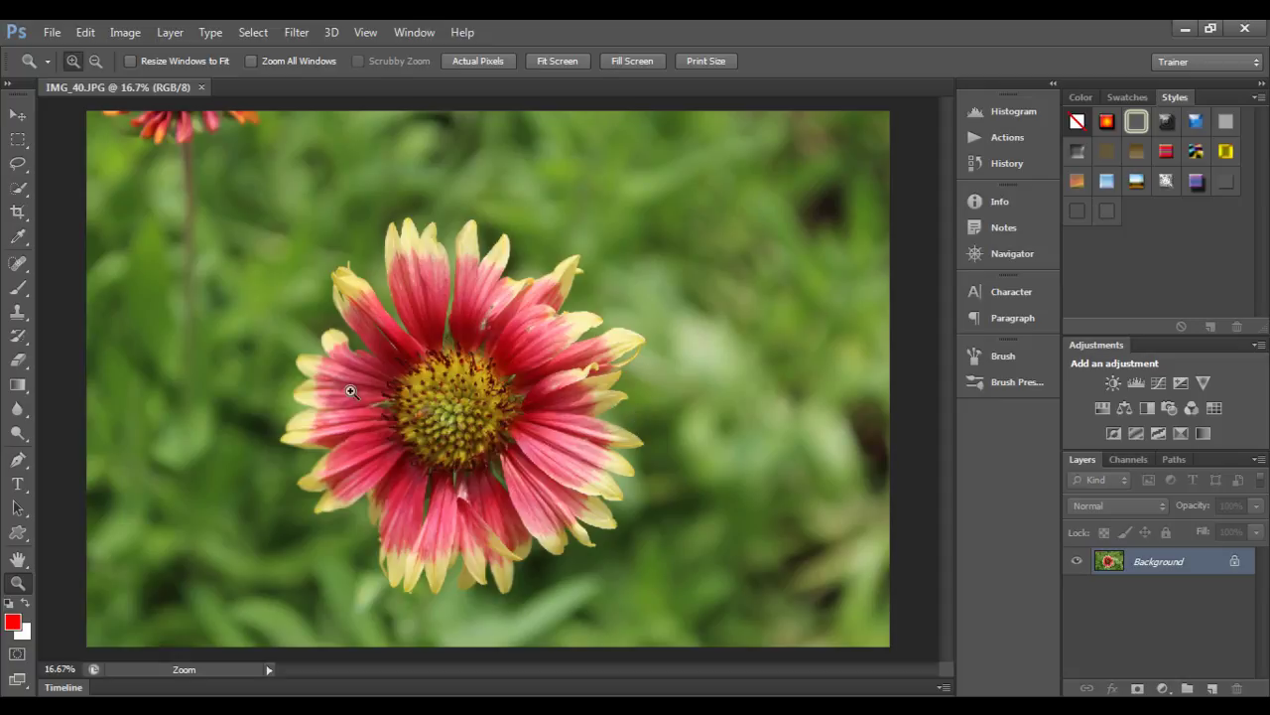
Select the Hand tool, glance at the Window menu unchanged, and switch to the Word notes
left_click(16, 559)
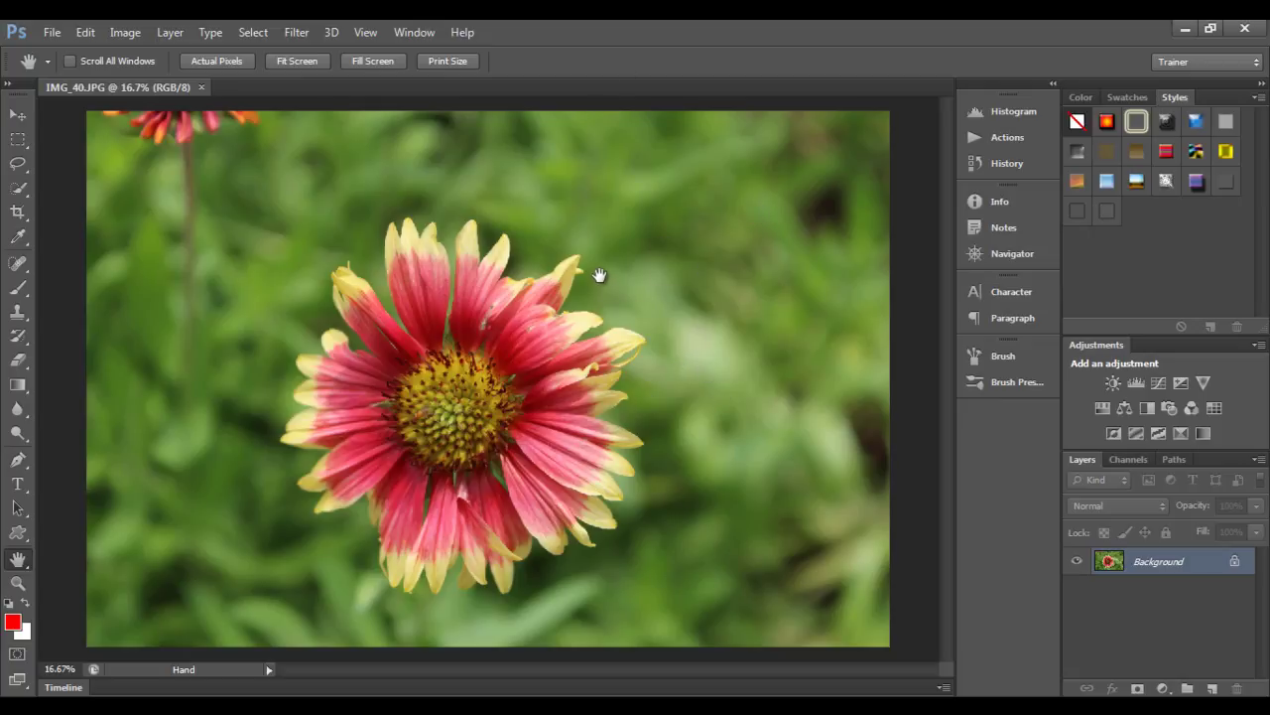
left_click(421, 32)
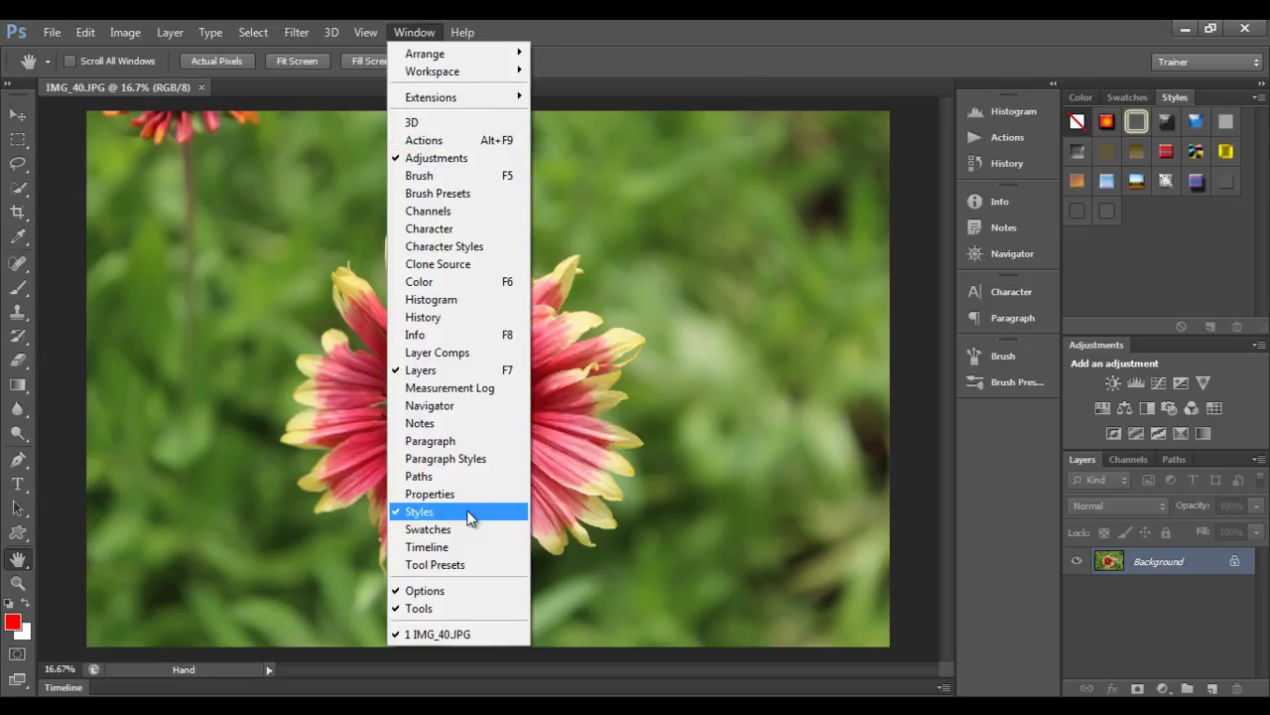
left_click(765, 62)
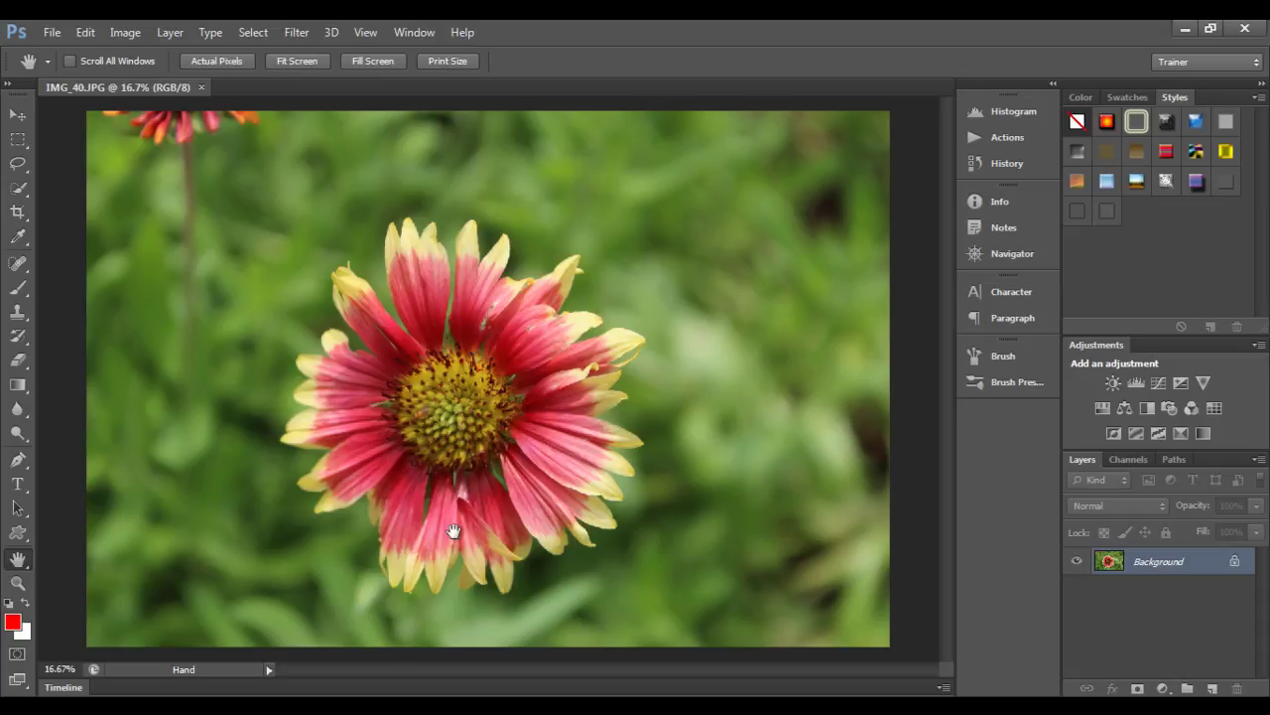
key("alt+Tab")
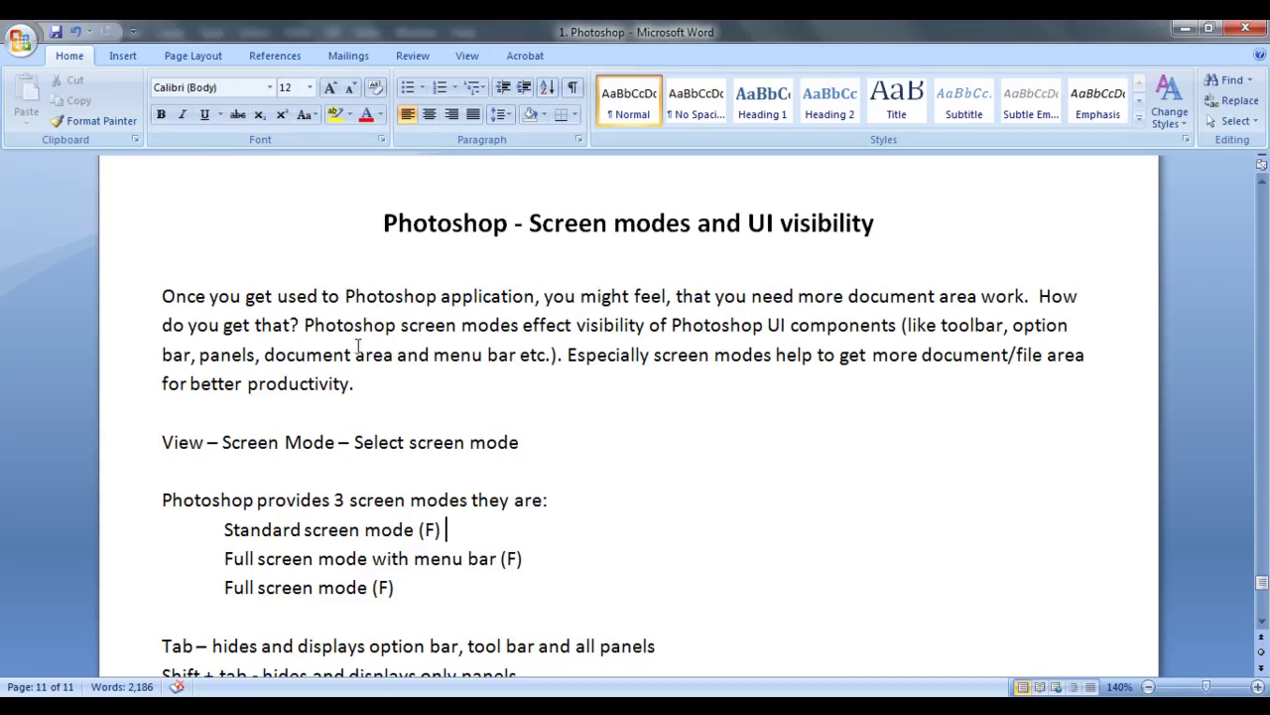
Highlight the intro phrases: Photoshop screen modes, visibility, UI components, document/file area, productivity, View
left_click_drag(306, 325, 518, 326)
double_click(586, 326)
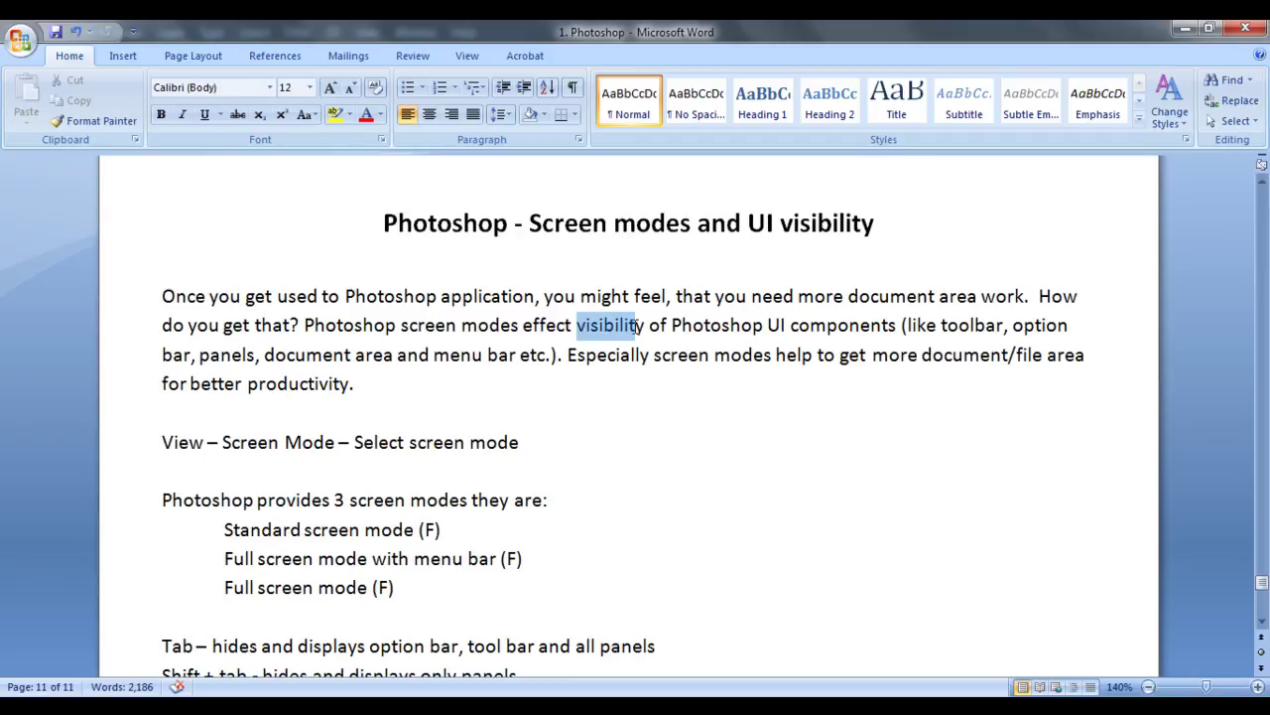
left_click_drag(673, 326, 897, 327)
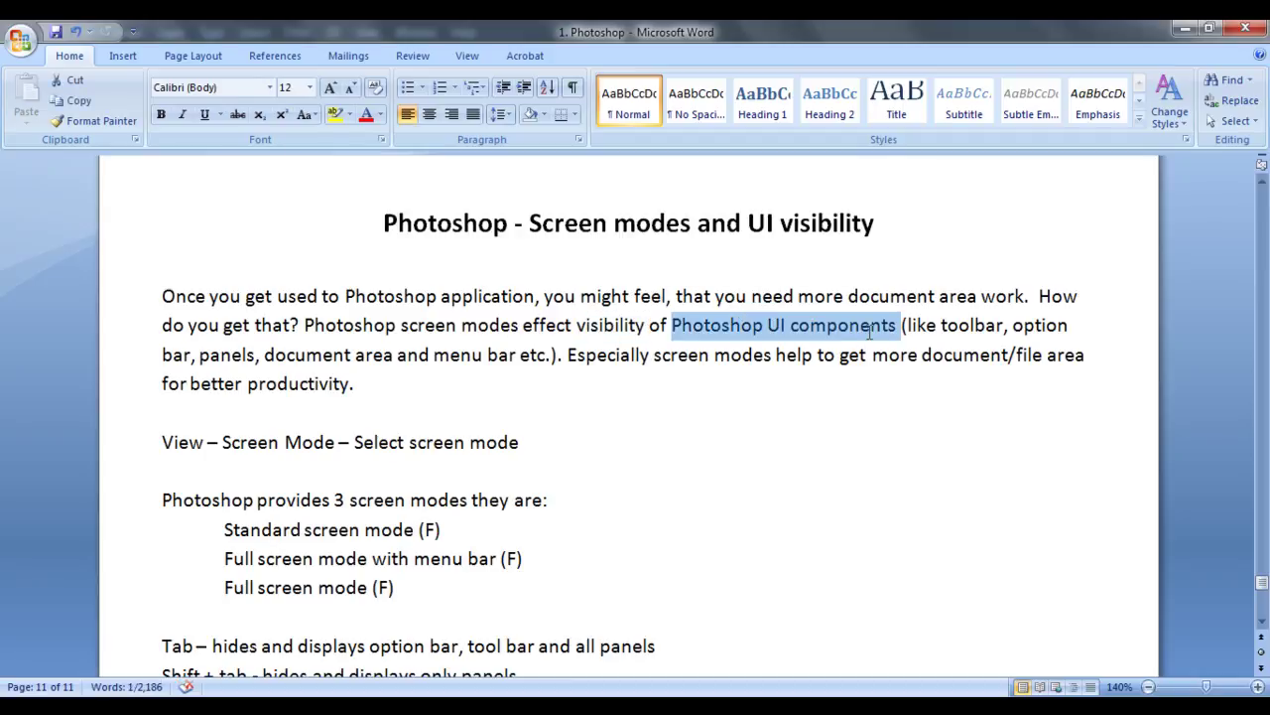
left_click(805, 481)
left_click_drag(567, 354, 841, 355)
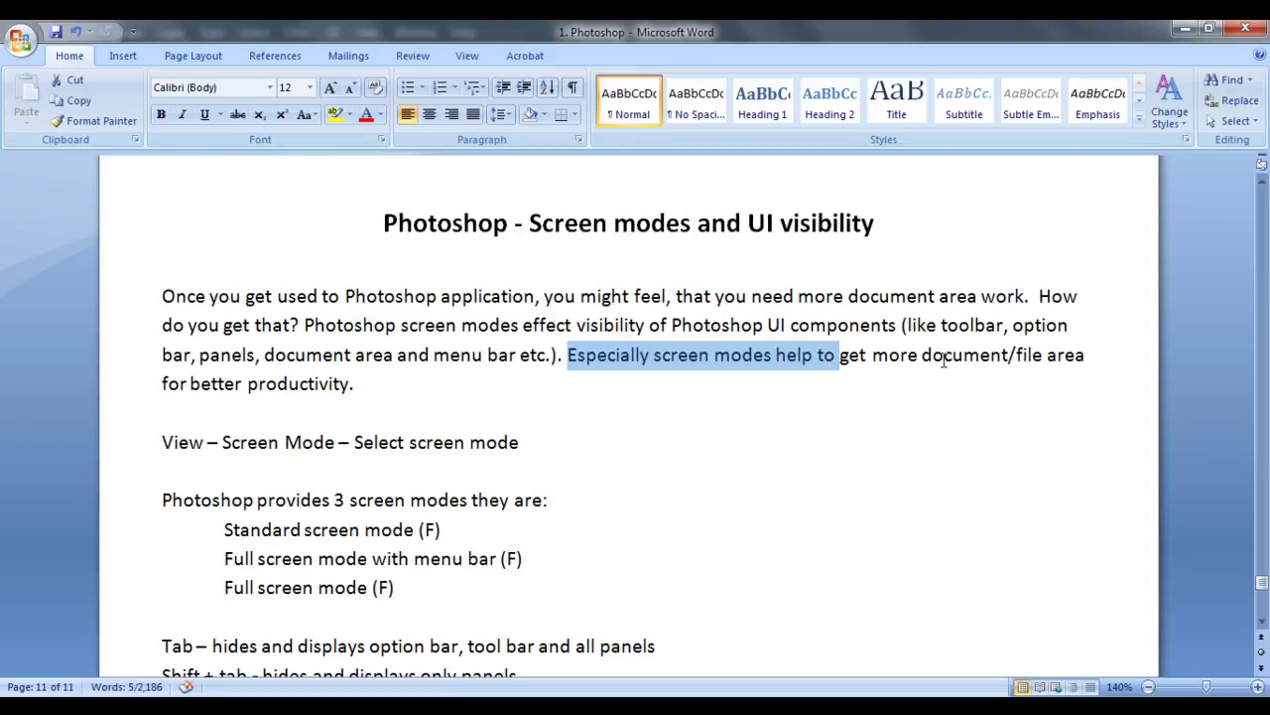
left_click_drag(927, 358, 1072, 357)
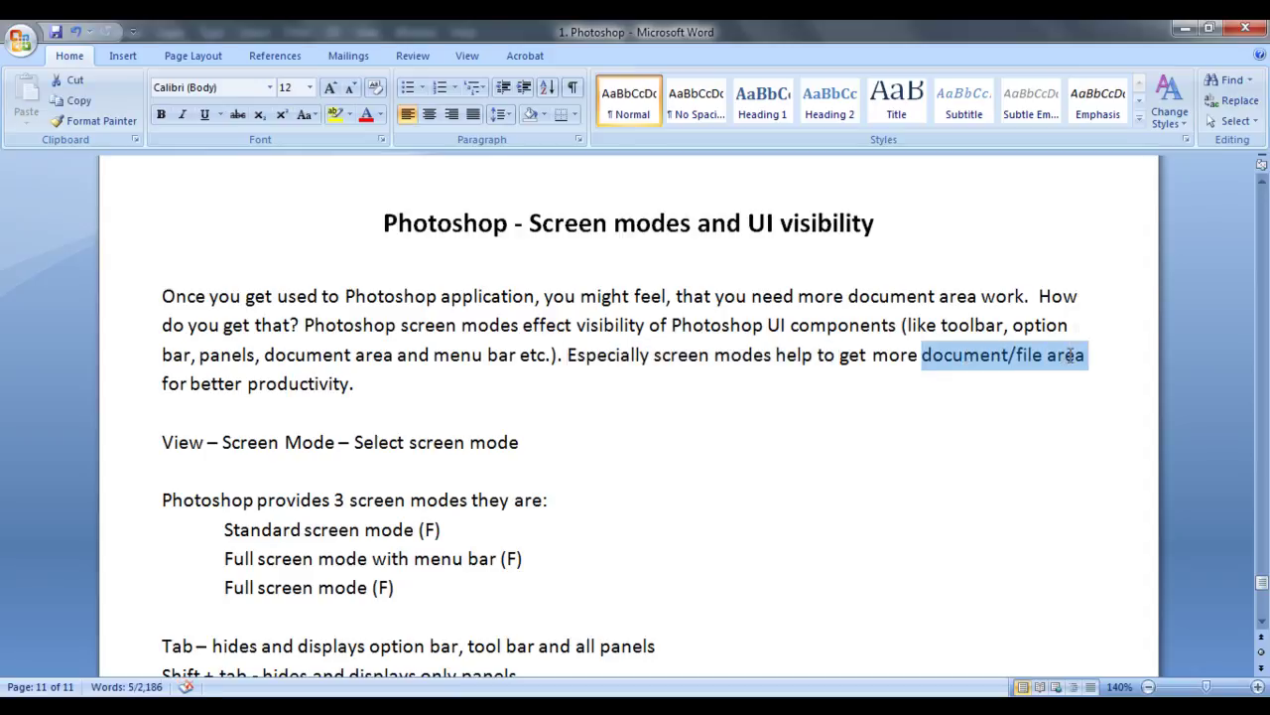
left_click(745, 411)
left_click_drag(248, 383, 343, 385)
left_click(413, 393)
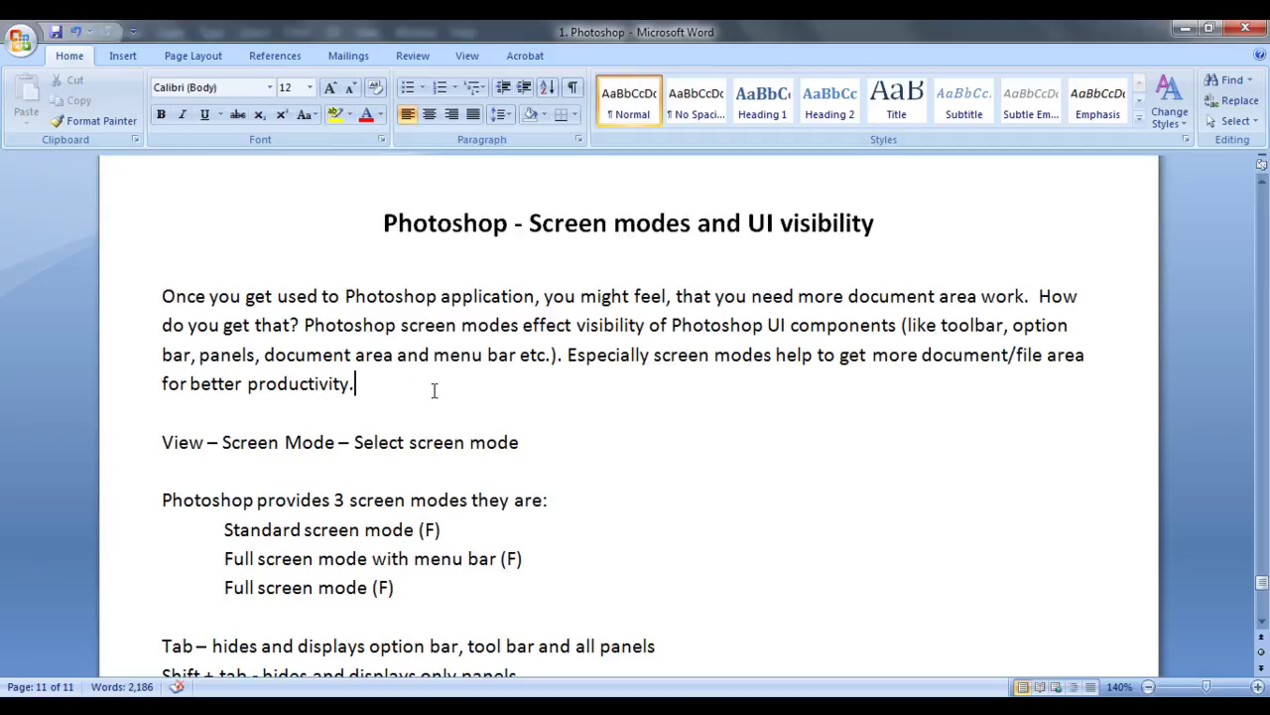
left_click_drag(162, 441, 321, 448)
left_click(233, 453)
Highlight the three listed modes: Standard, Full screen with menu bar, and Full screen
left_click(388, 473)
left_click_drag(162, 500, 443, 501)
left_click(533, 522)
left_click_drag(225, 527, 415, 528)
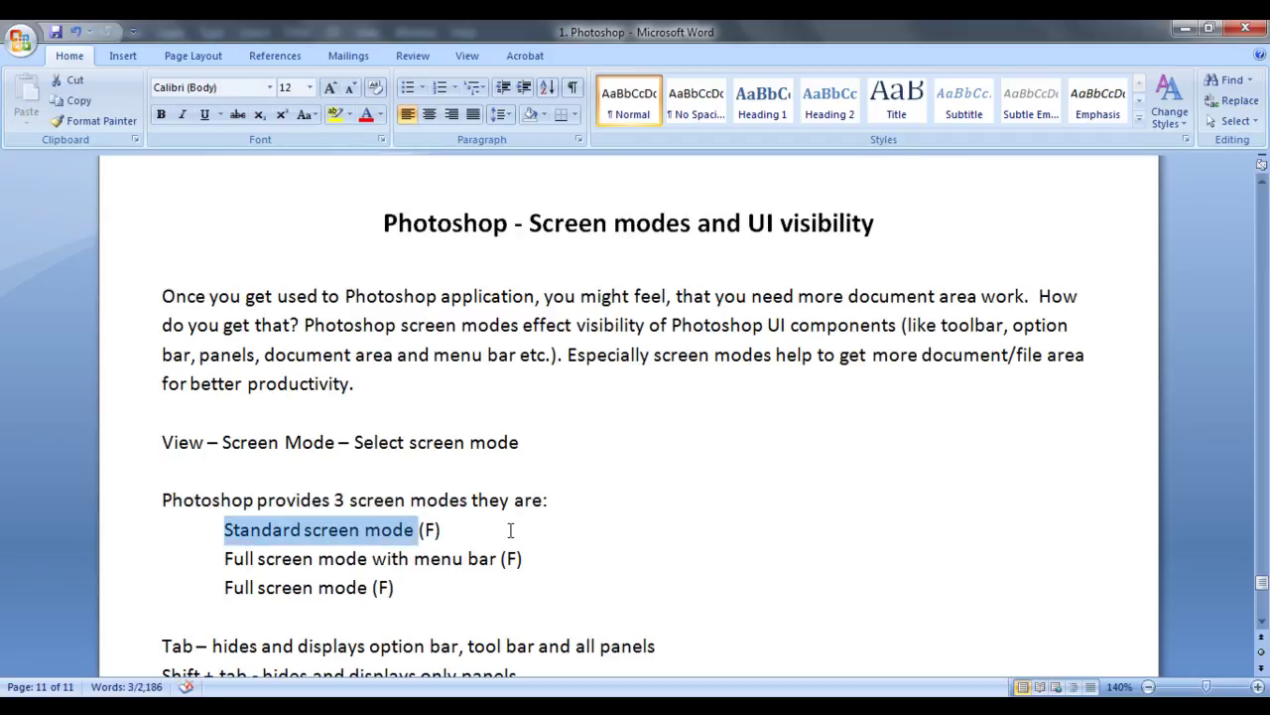
left_click(508, 532)
left_click_drag(225, 558, 491, 564)
left_click(487, 617)
left_click_drag(226, 588, 373, 590)
left_click(592, 615)
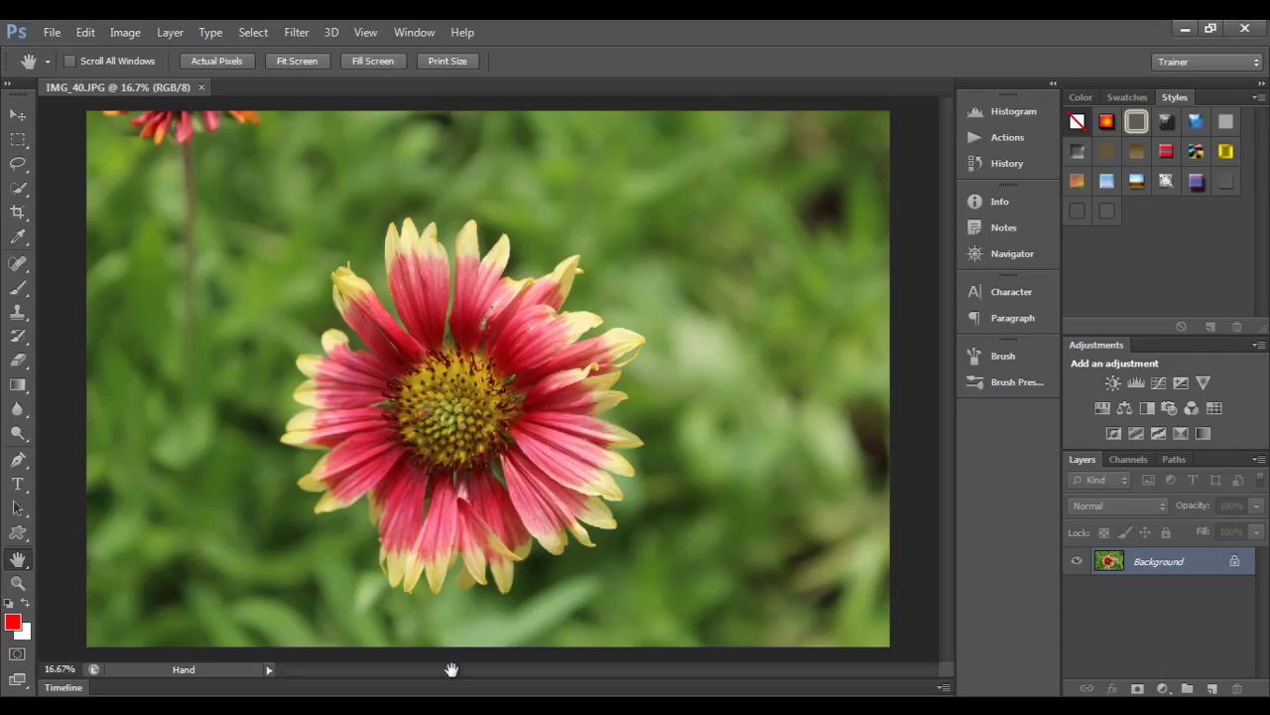
Browse View > Screen Mode, then choose Full Screen Mode With Menu Bar
left_click(367, 36)
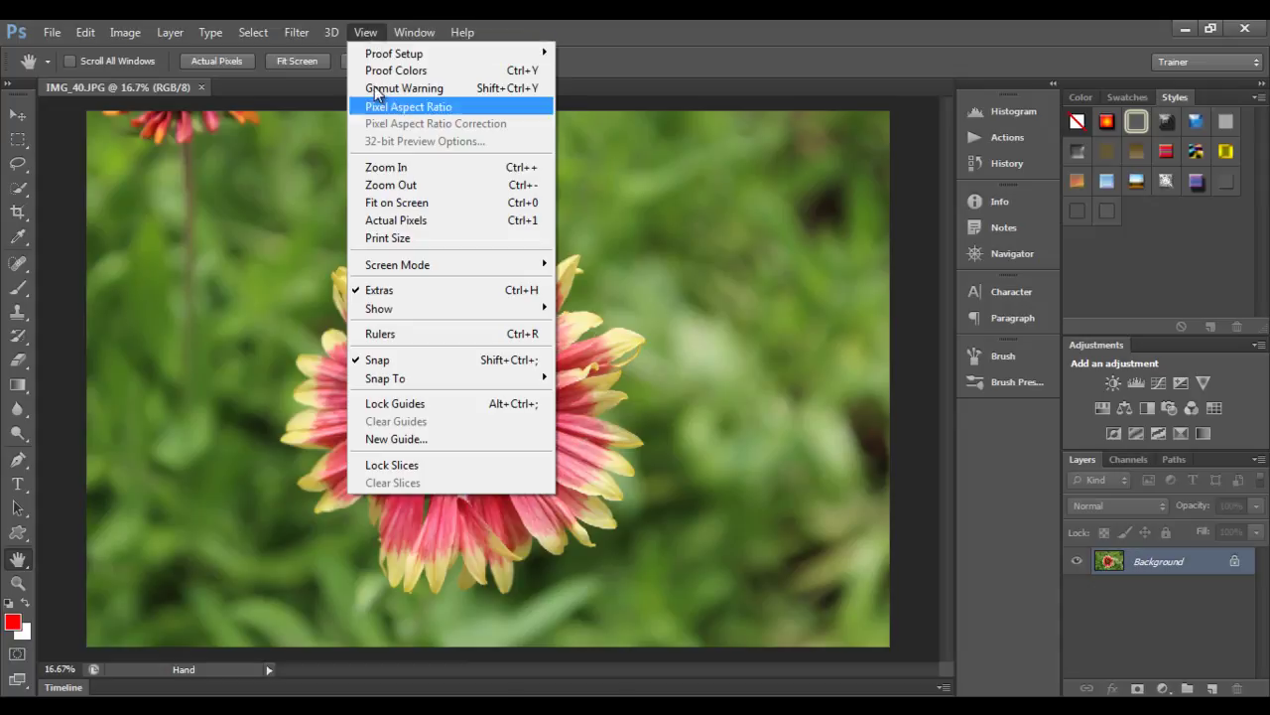
mouse_move(405, 262)
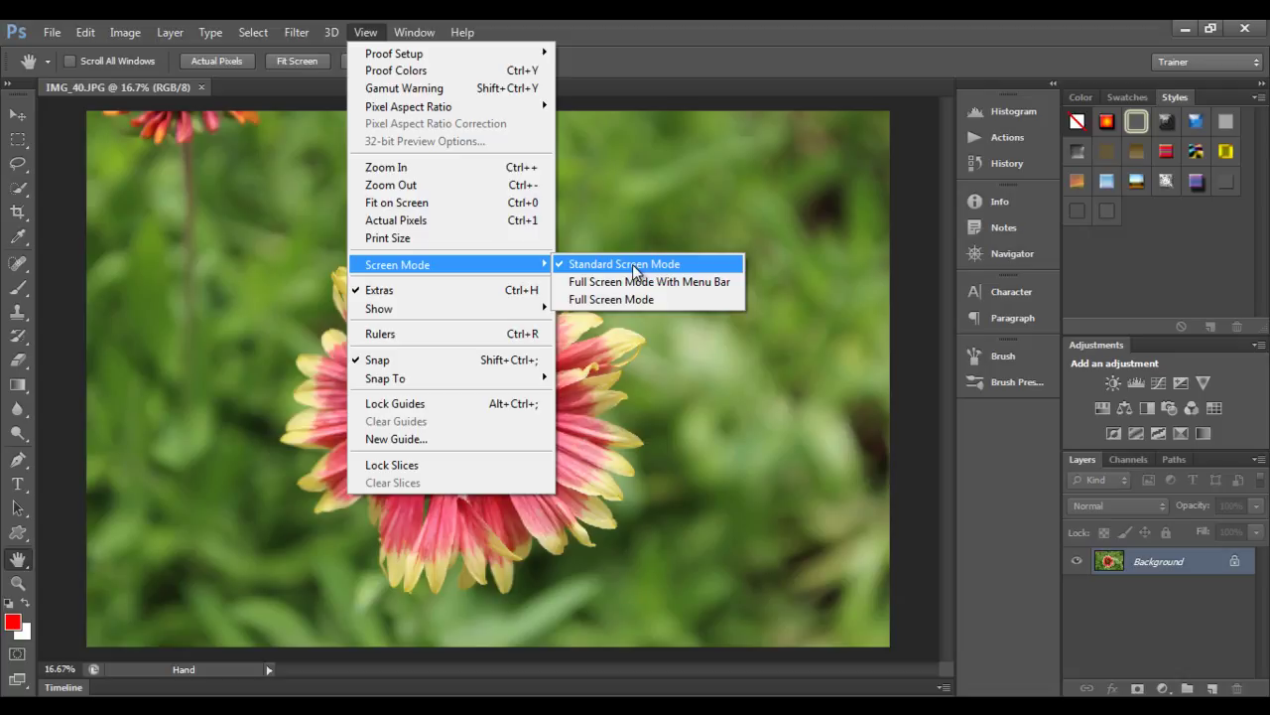
left_click(724, 59)
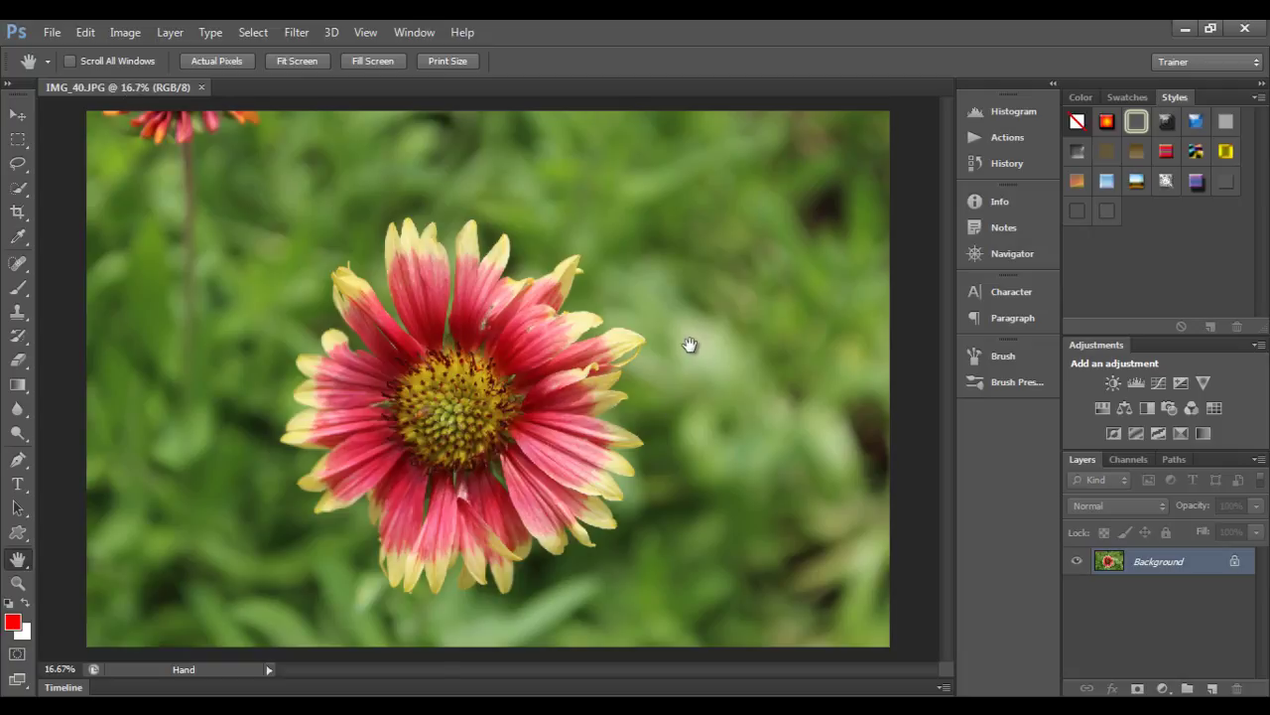
left_click(370, 34)
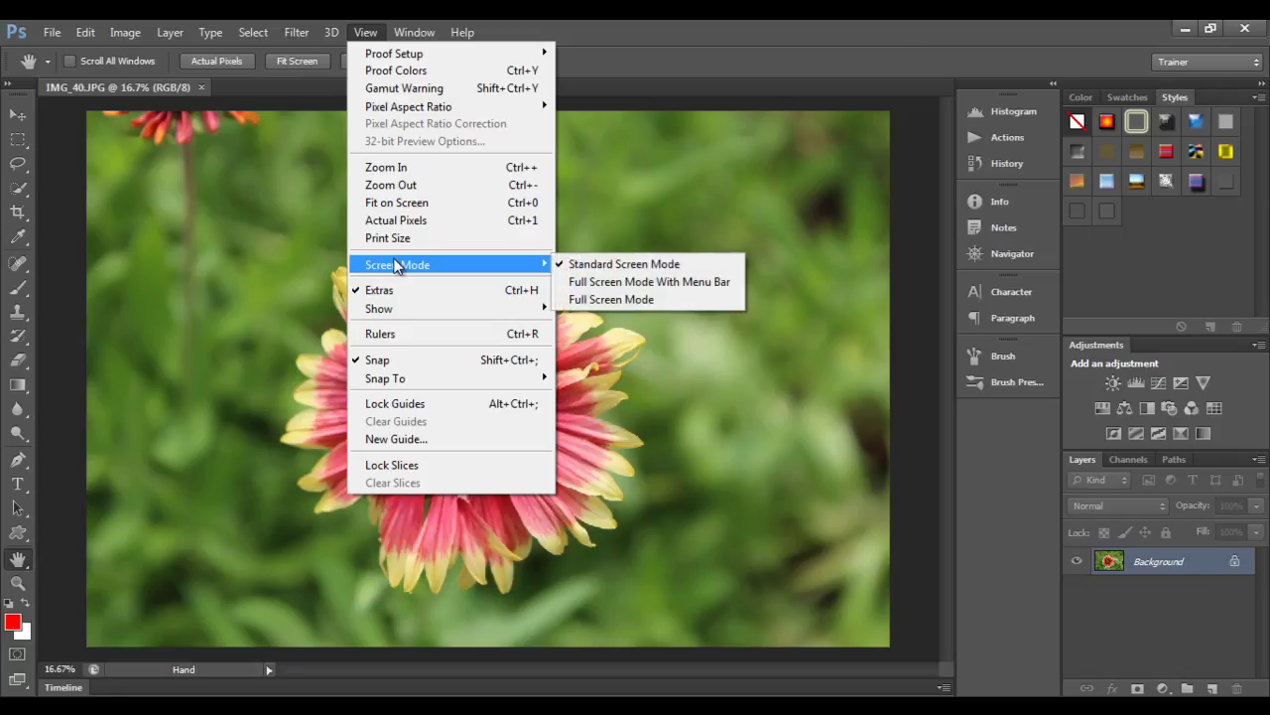
mouse_move(539, 270)
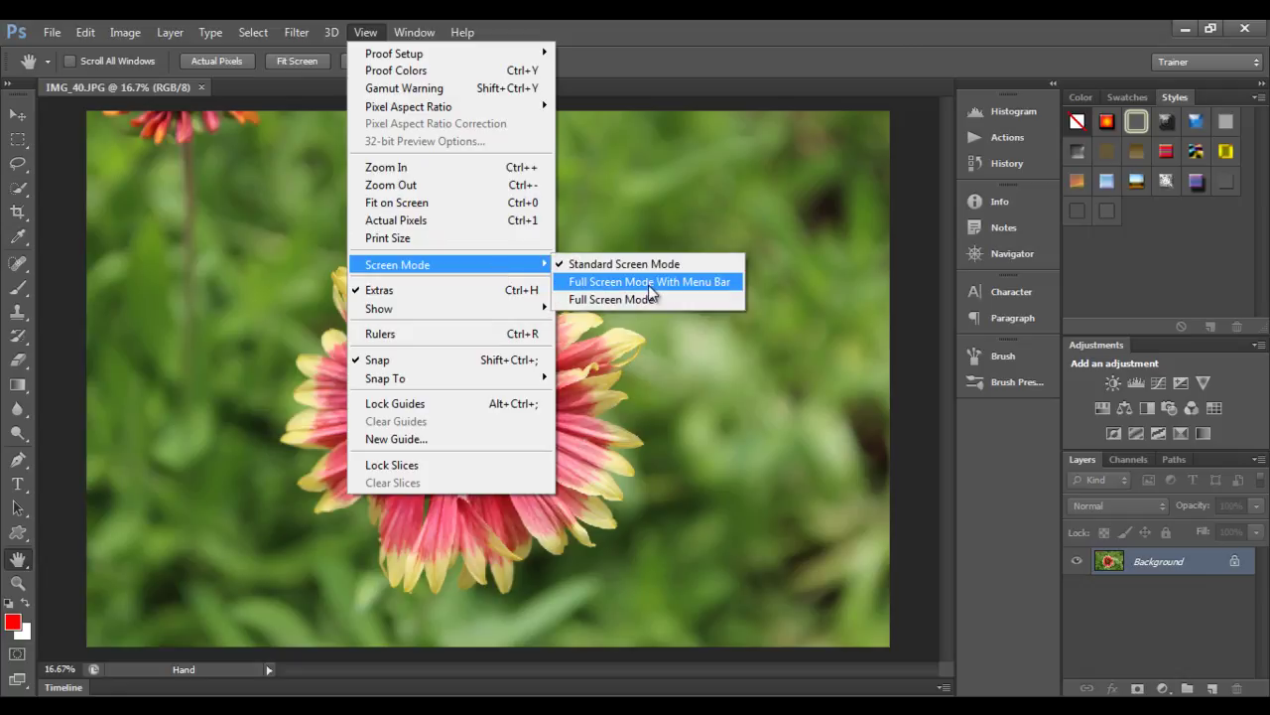
left_click(693, 282)
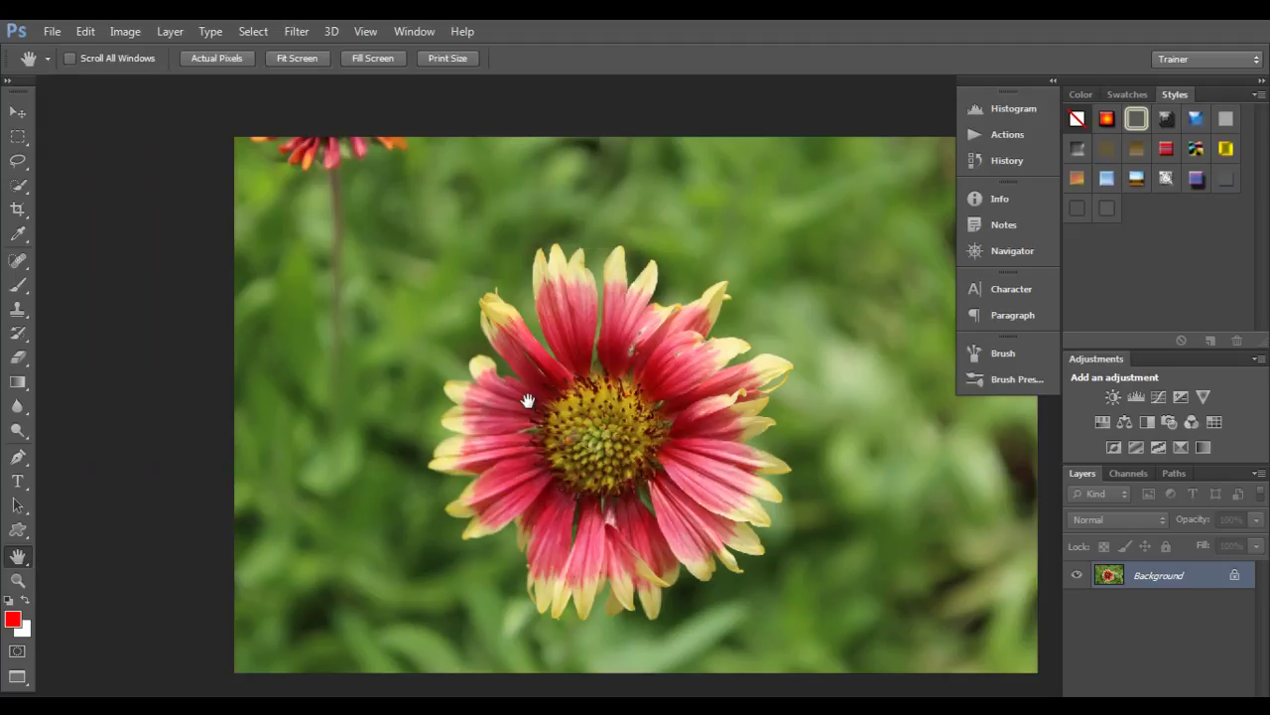
Drag the flower photo left, then right, then up-left across the workspace
left_click_drag(638, 347, 406, 349)
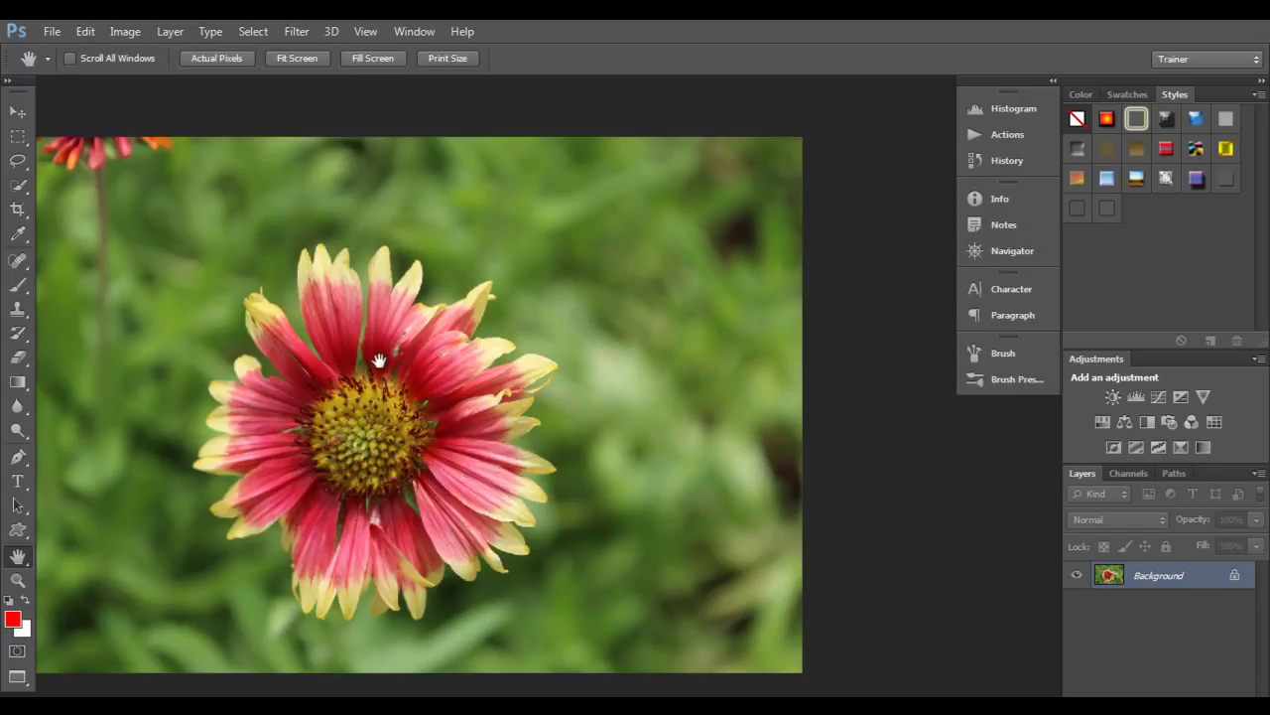
left_click_drag(375, 360, 595, 340)
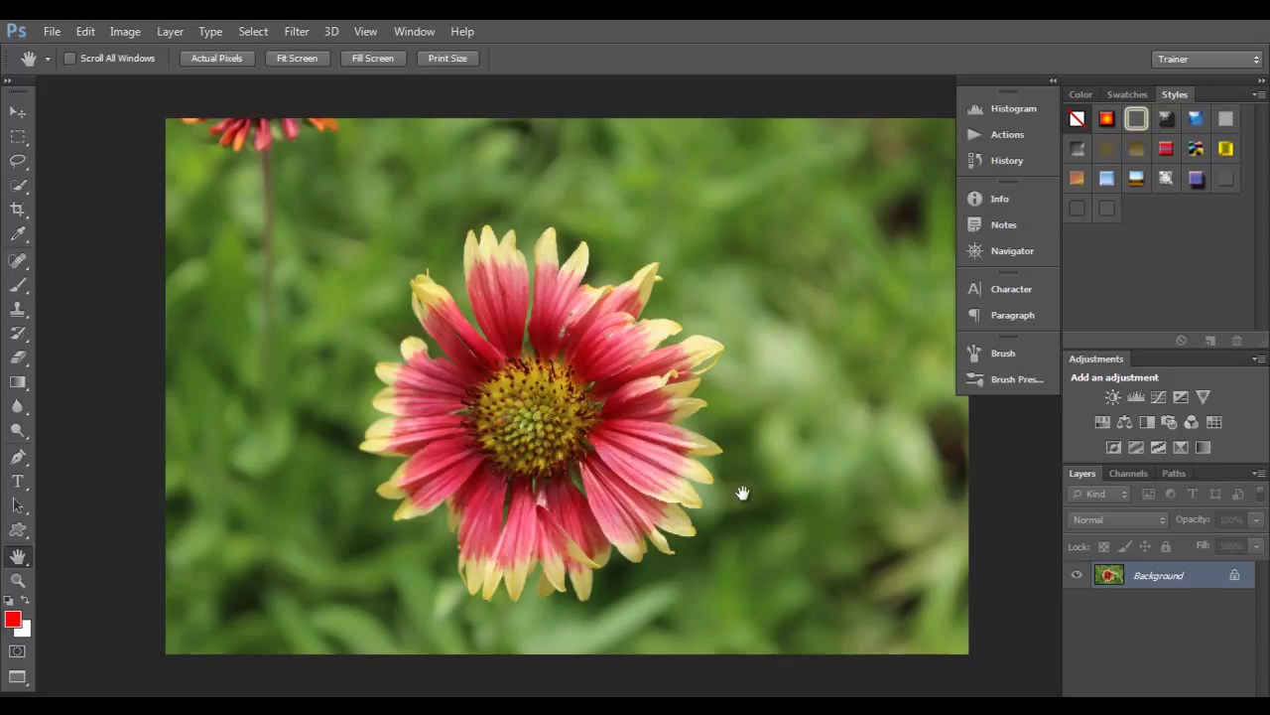
left_click_drag(675, 368, 277, 264)
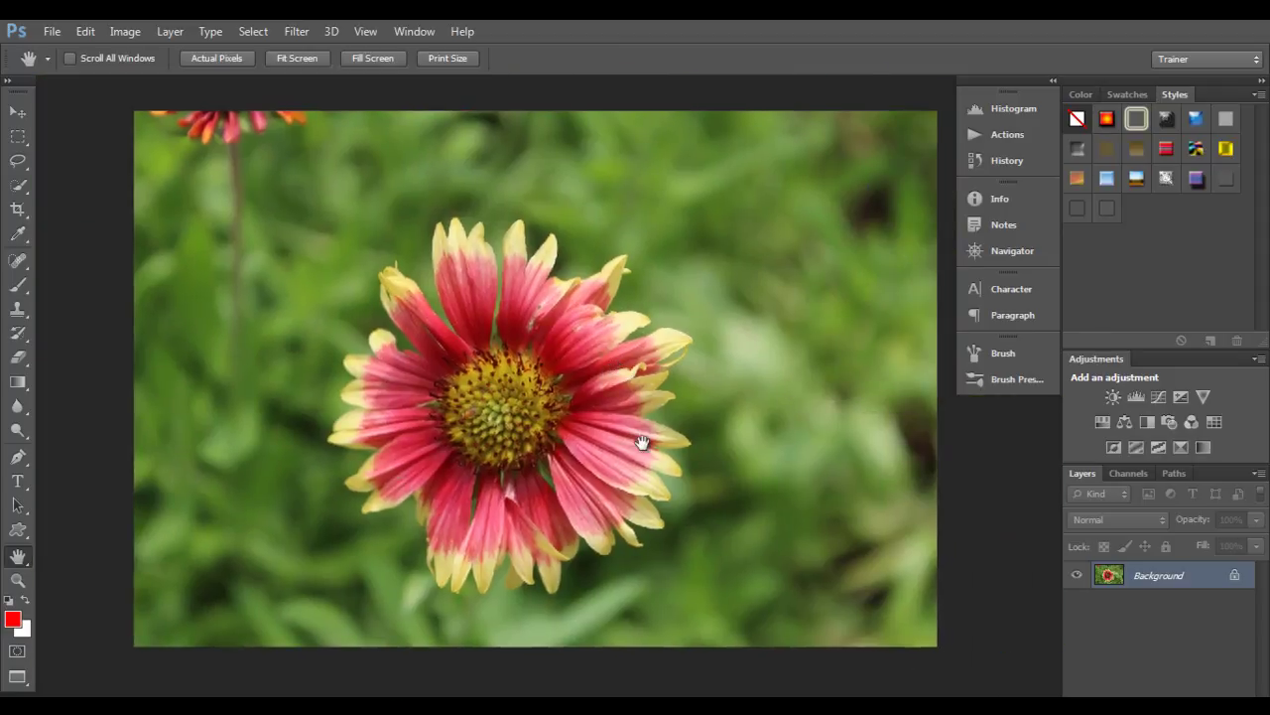
Choose View > Screen Mode > Full Screen Mode and confirm Full Screen in the message
left_click(365, 31)
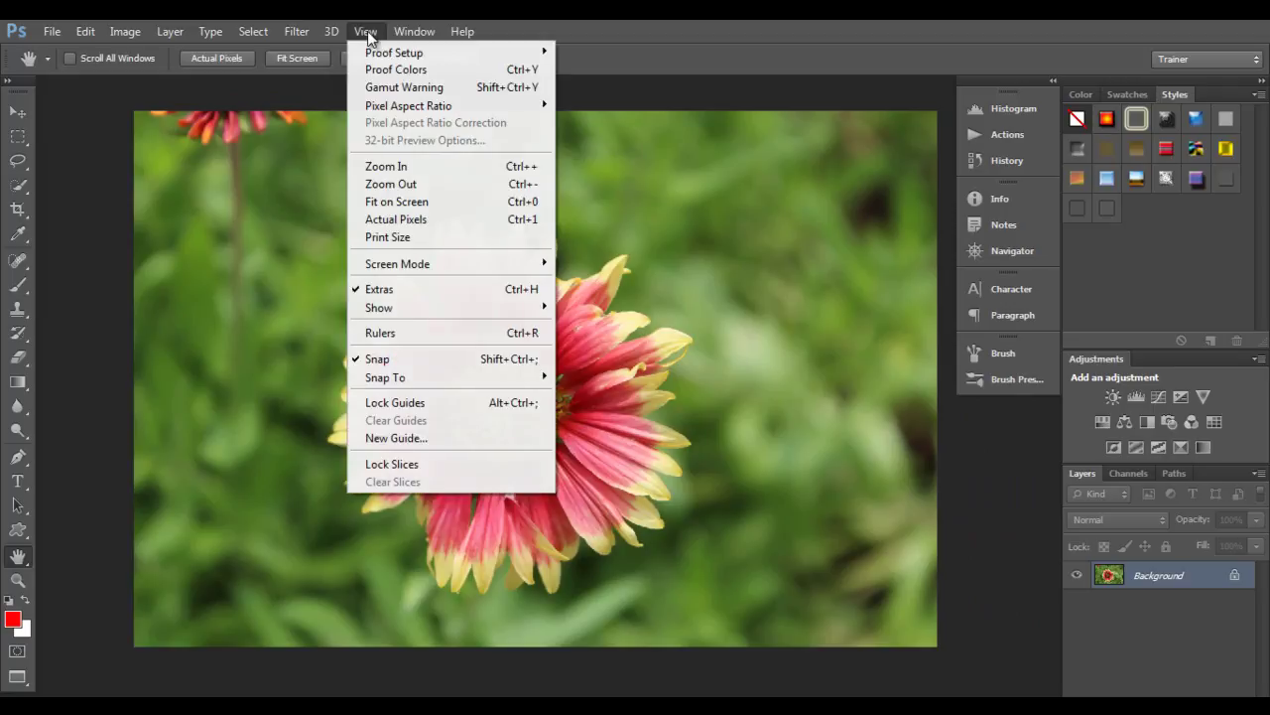
mouse_move(425, 266)
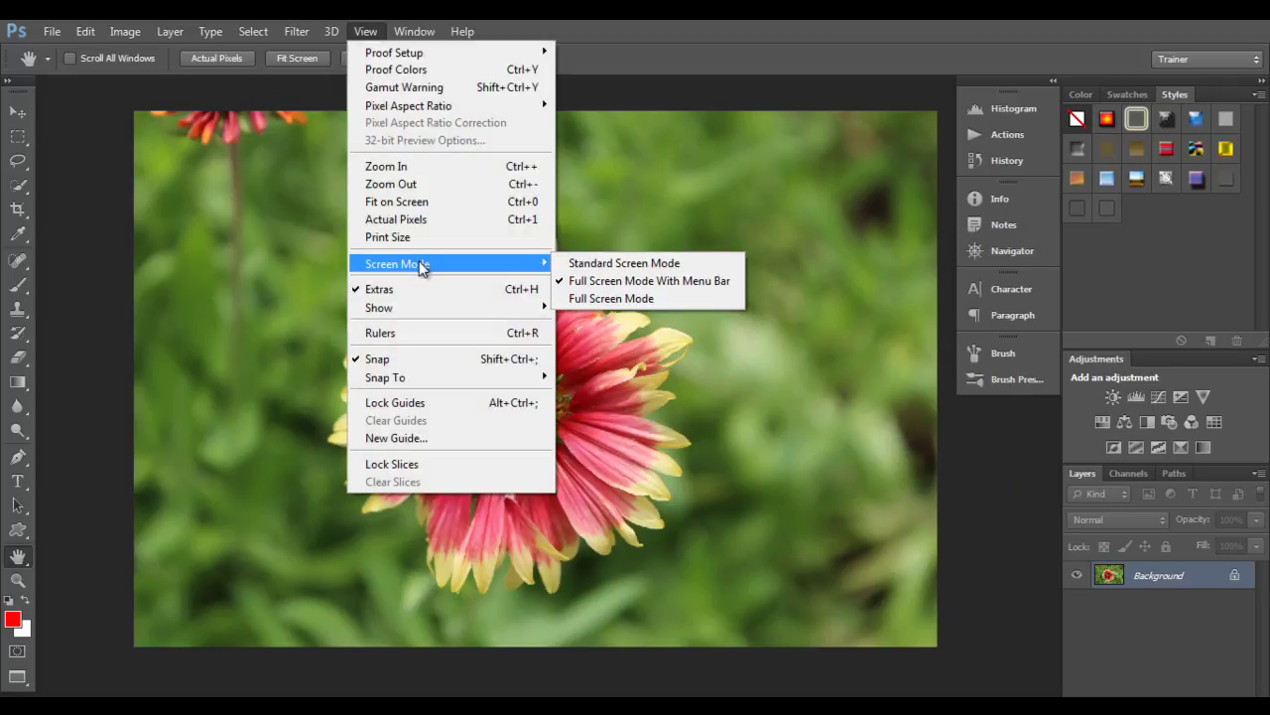
left_click(636, 298)
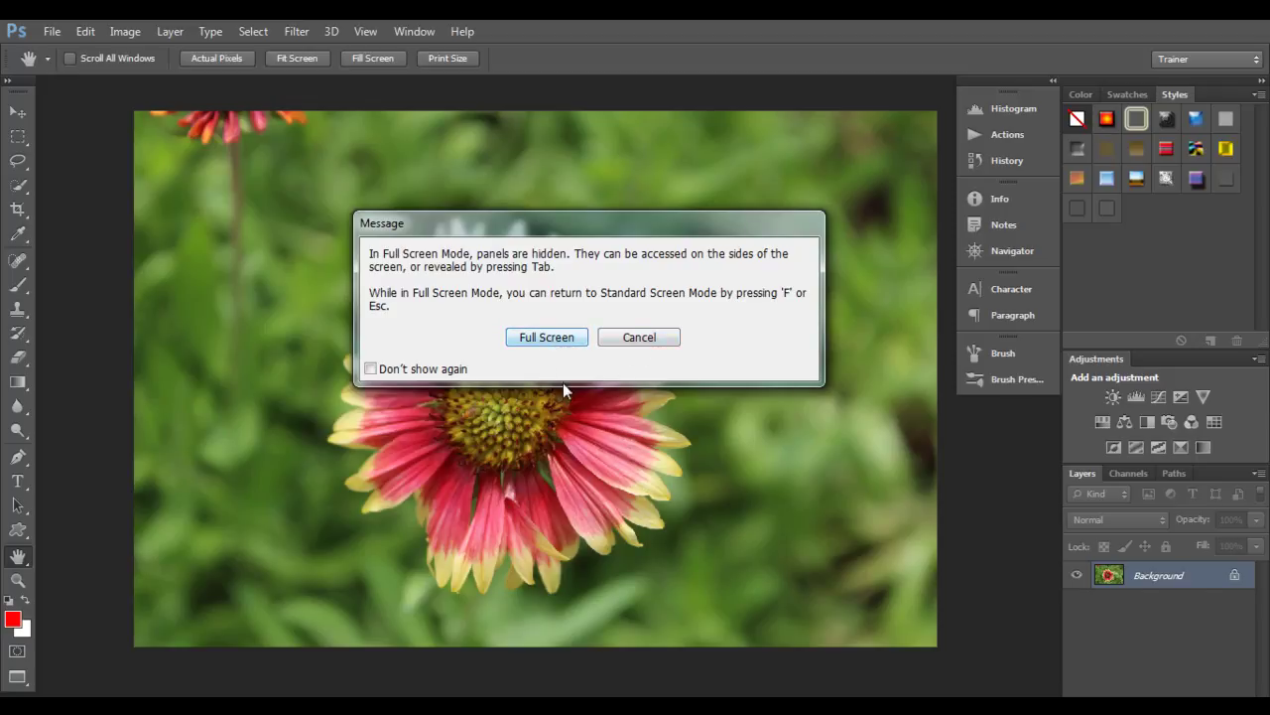
left_click(547, 338)
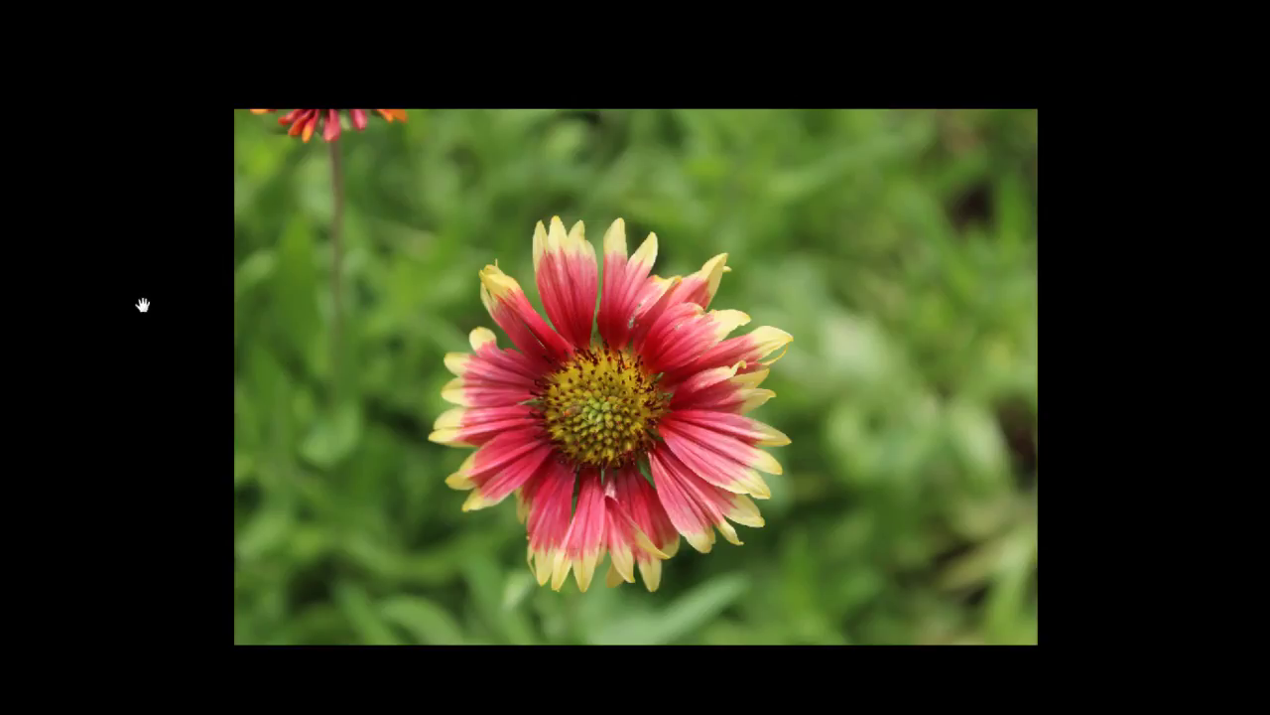
Reveal the hidden left and right edge panels, then press F to return to Standard Screen Mode
mouse_move(2, 309)
mouse_move(1269, 227)
key("f")
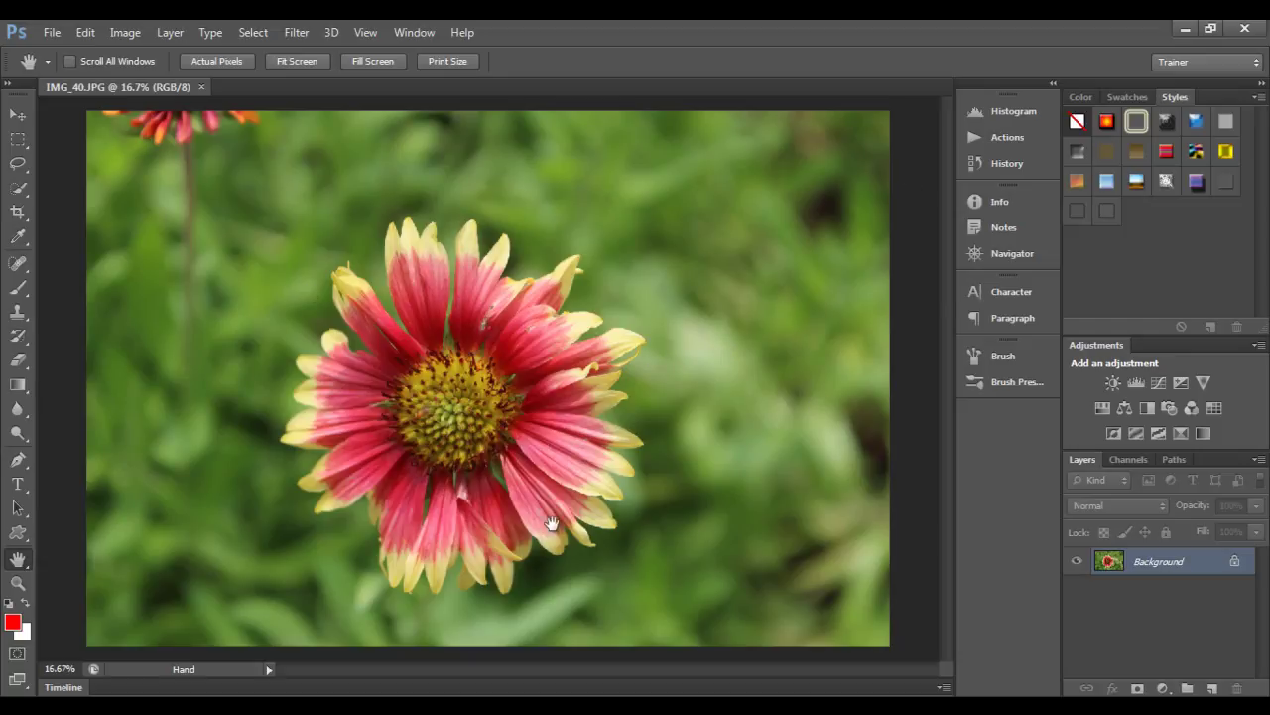
Use the toolbar's Change Screen Mode flyout for both full screen modes, then Esc to Standard
left_click(371, 33)
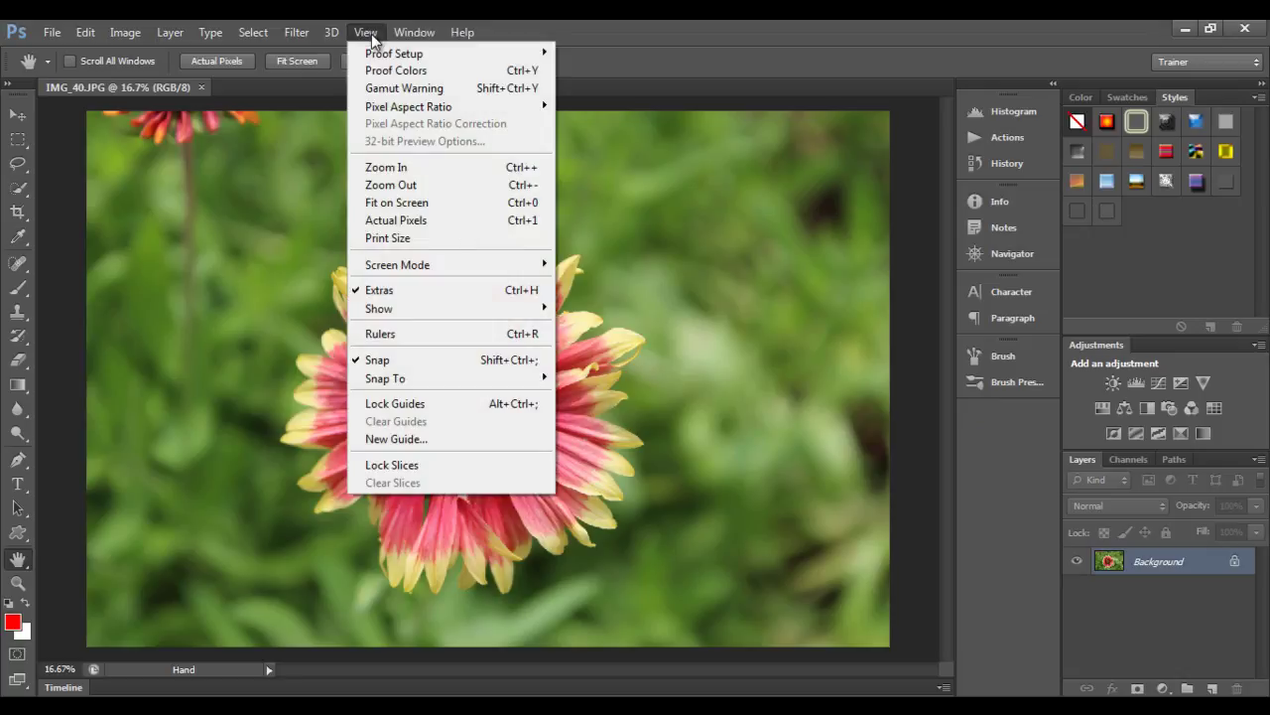
left_click(379, 290)
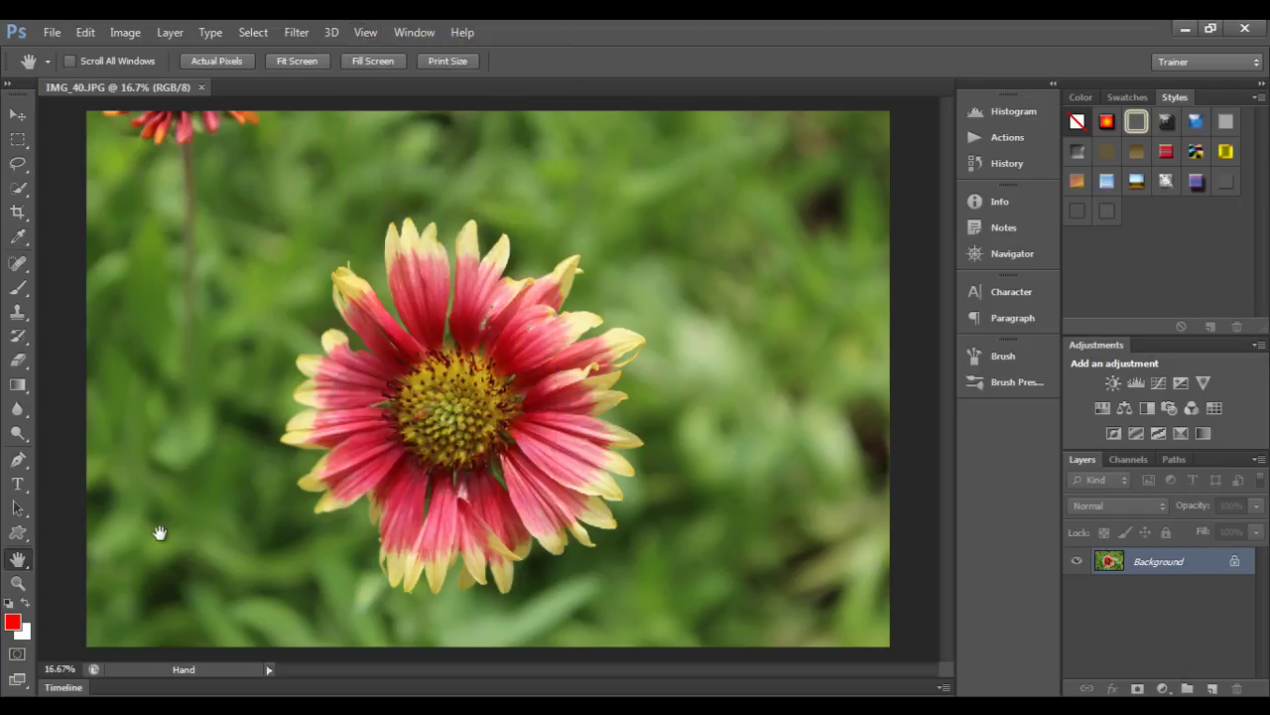
left_click(18, 680)
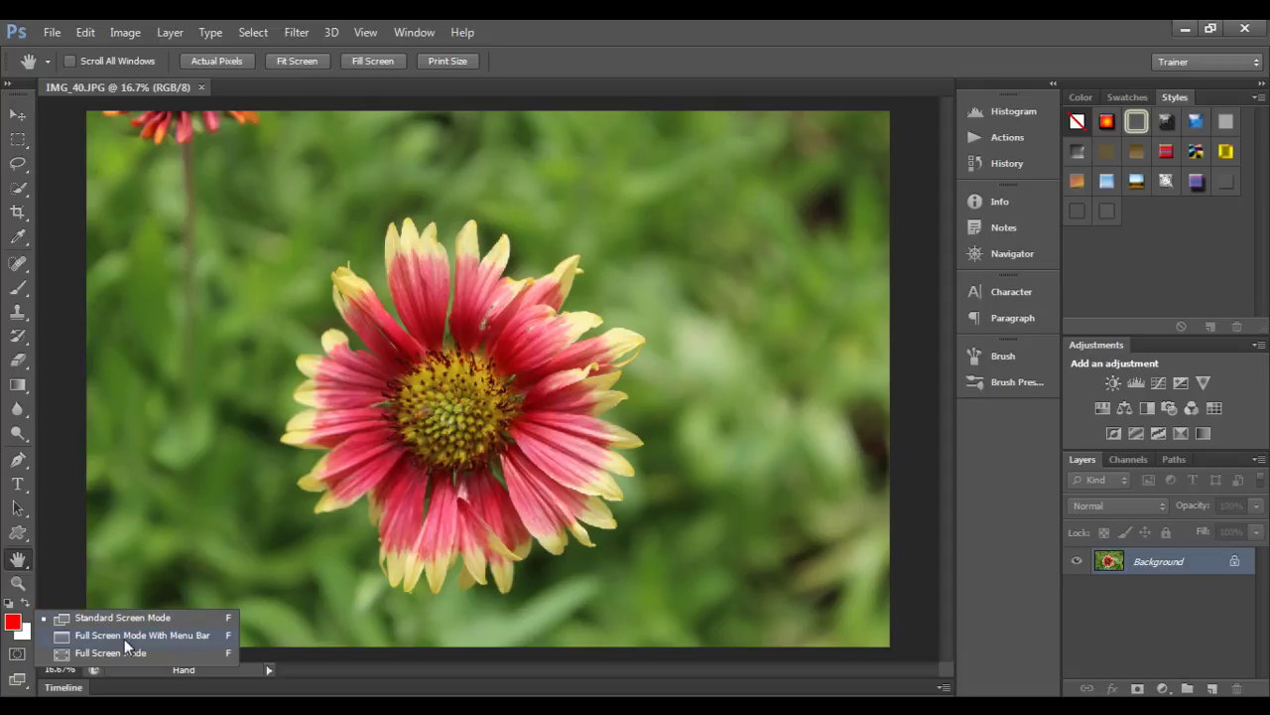
left_click(181, 636)
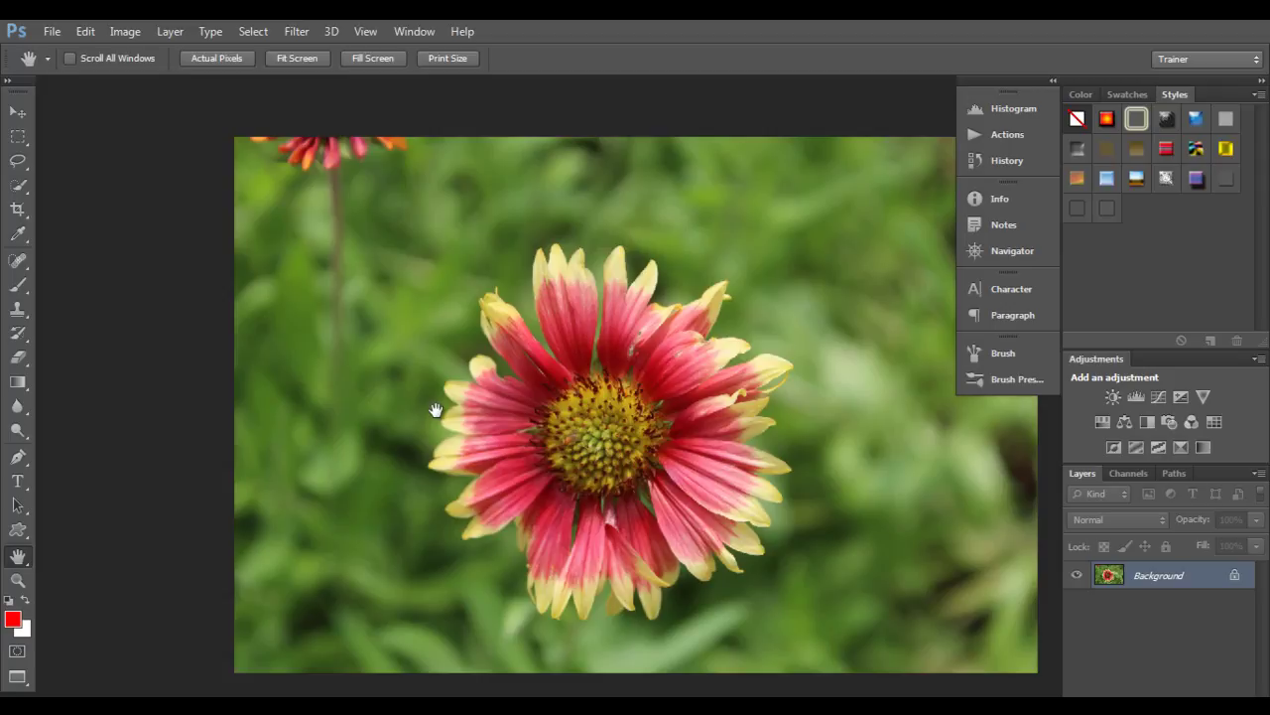
left_click(20, 679)
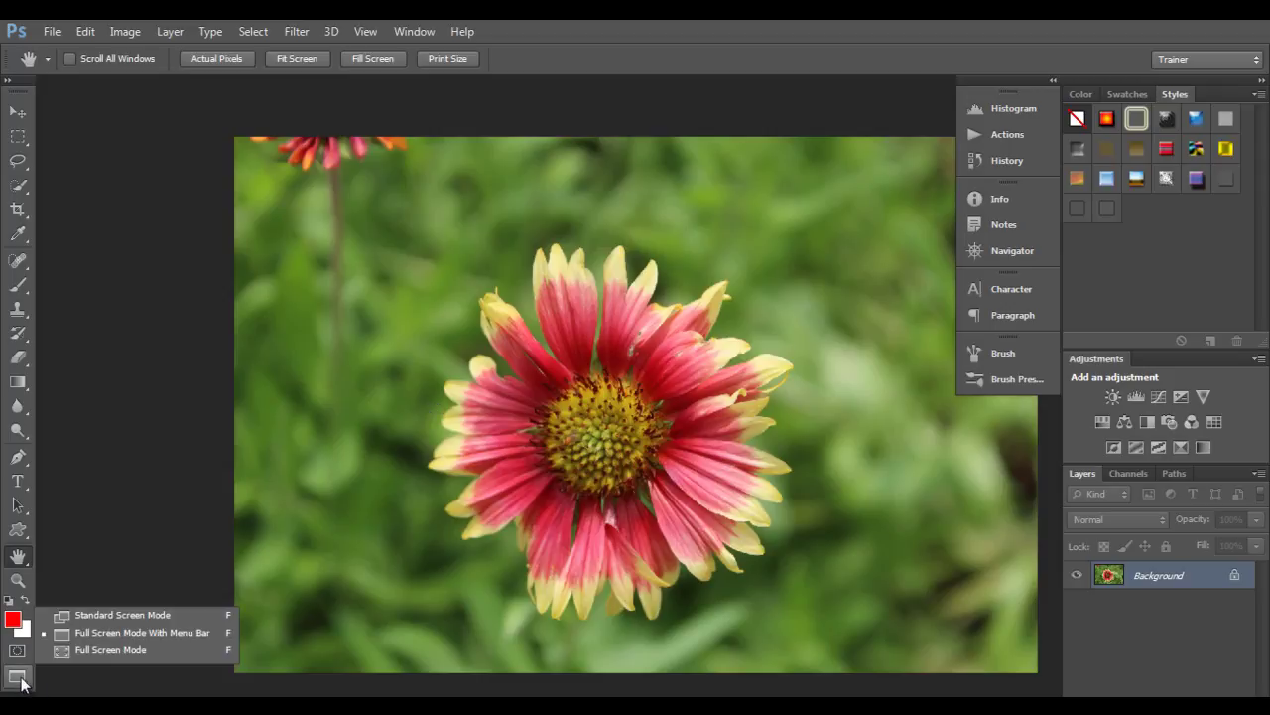
left_click(146, 650)
left_click(557, 339)
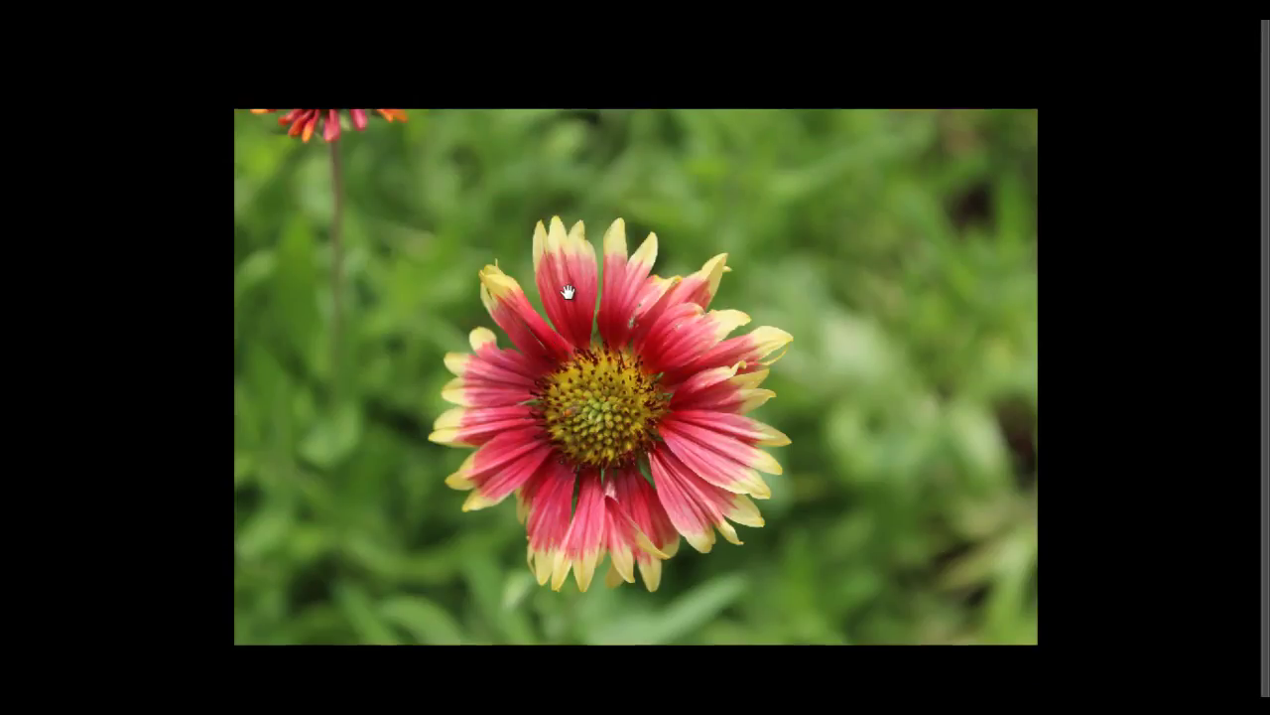
key("Escape")
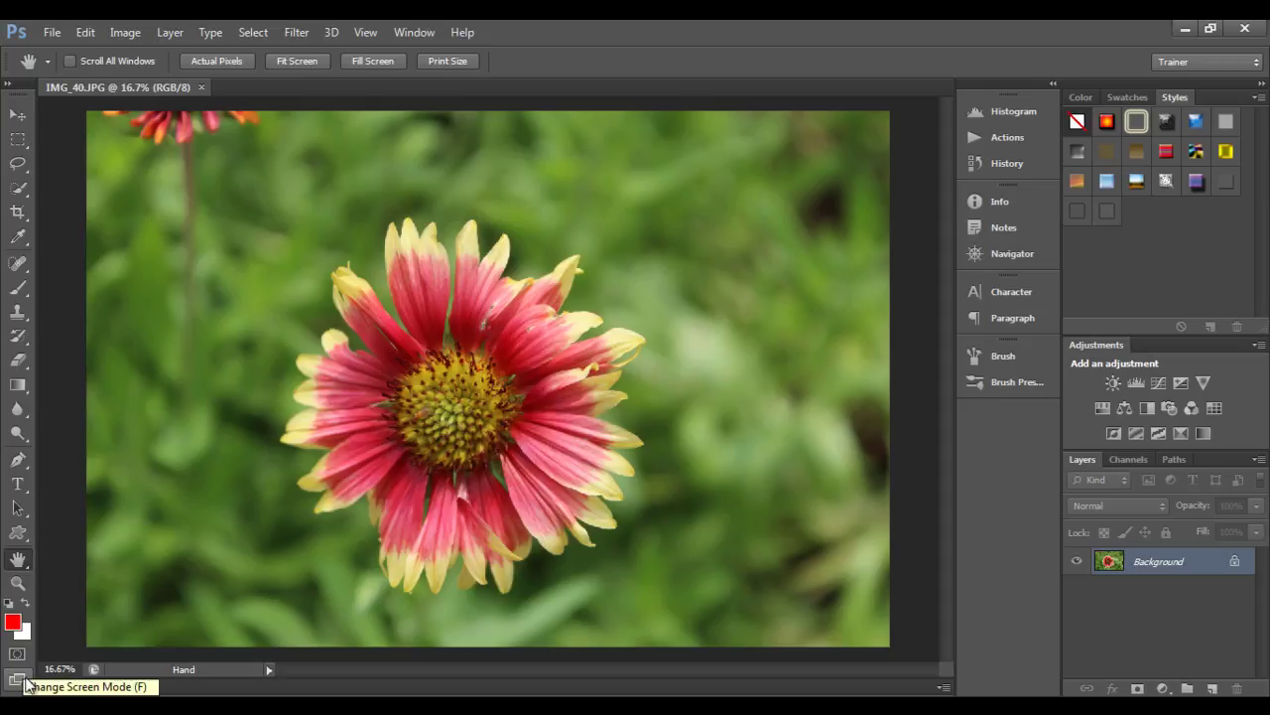
Cycle the modes with F, panning in full screen, back to Standard, then highlight Word's intro sentence
key("f")
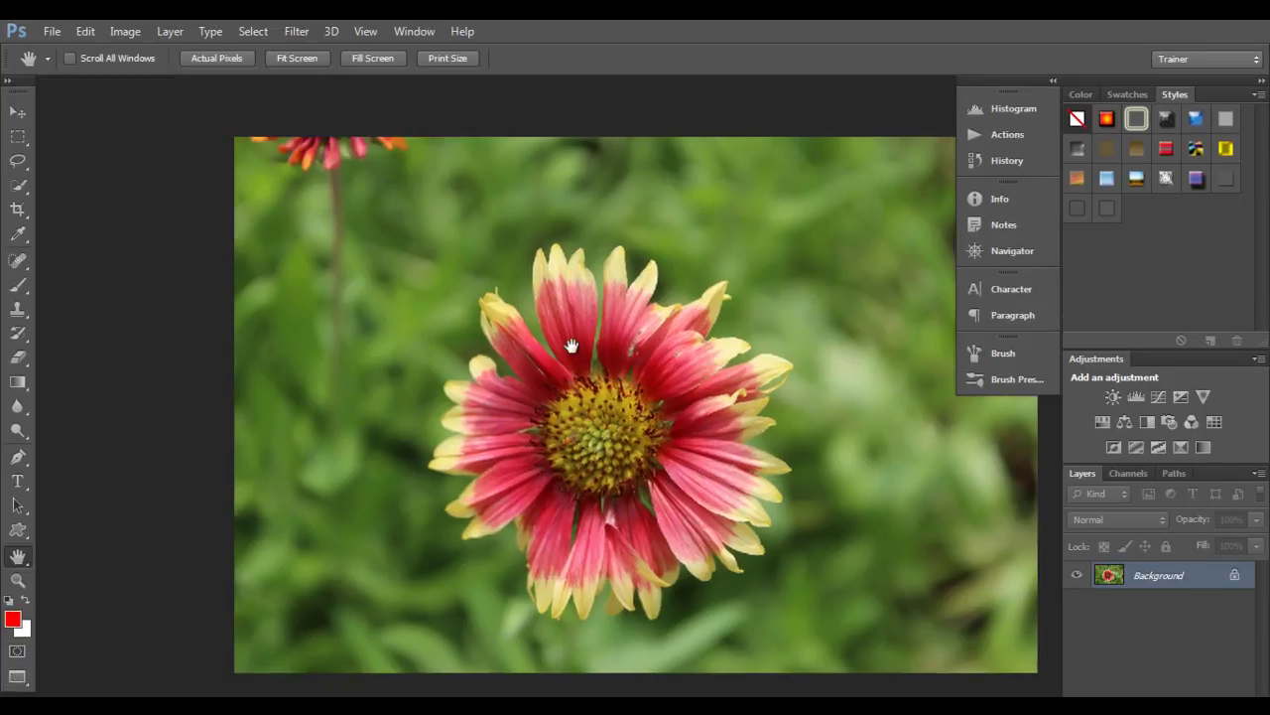
key("f")
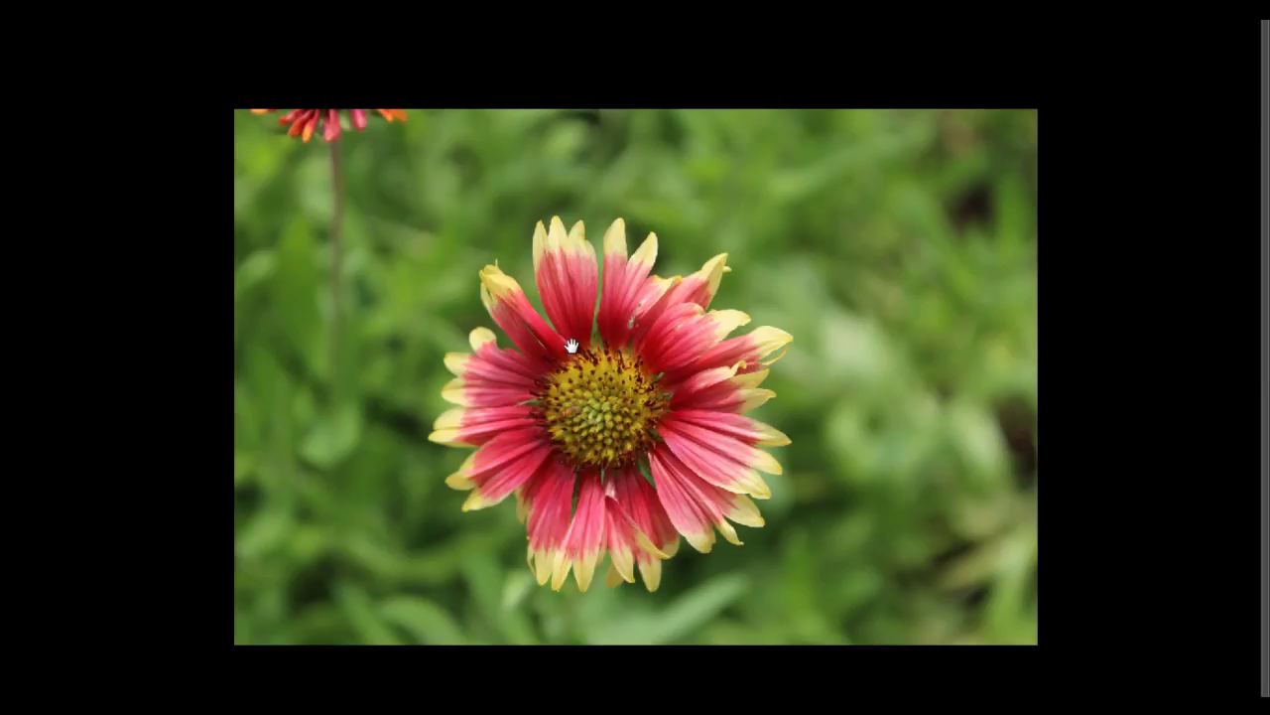
left_click_drag(542, 413, 615, 397)
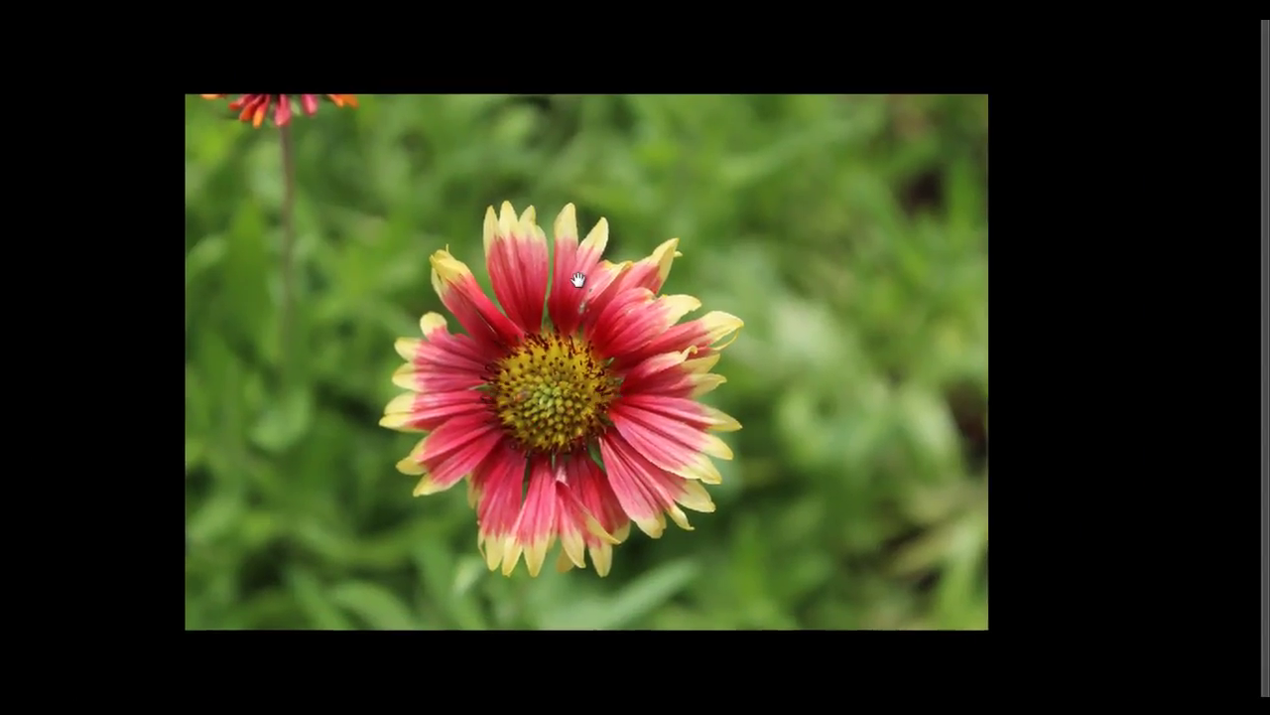
key("f")
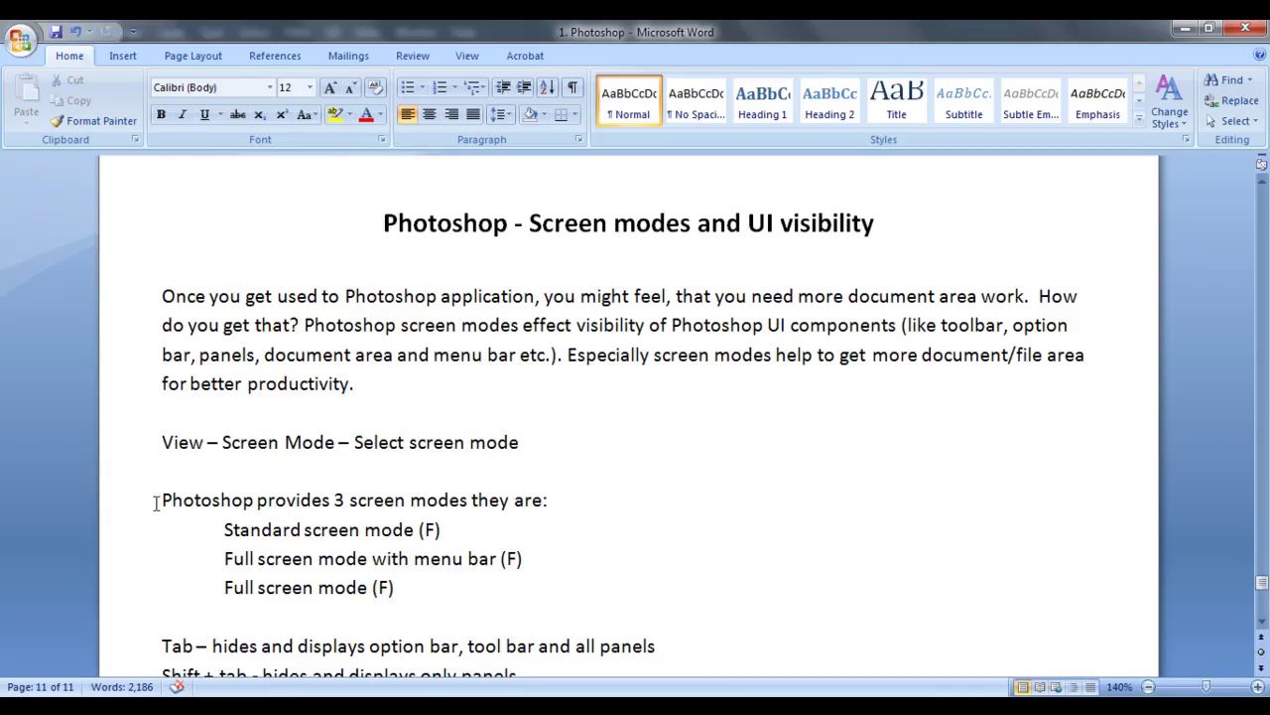
left_click_drag(156, 500, 583, 499)
Highlight Standard screen mode and the next screen mode in the Word list
left_click(635, 514)
left_click_drag(200, 533, 385, 536)
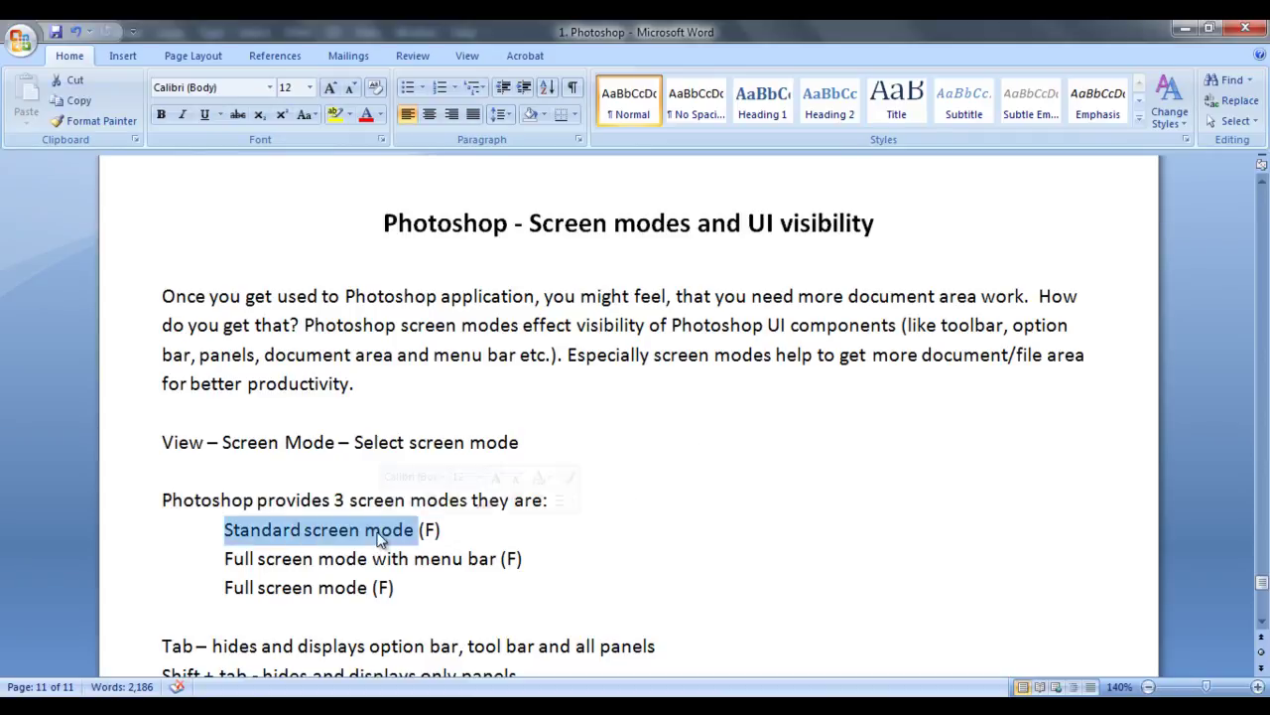
left_click_drag(215, 559, 368, 562)
left_click(437, 614)
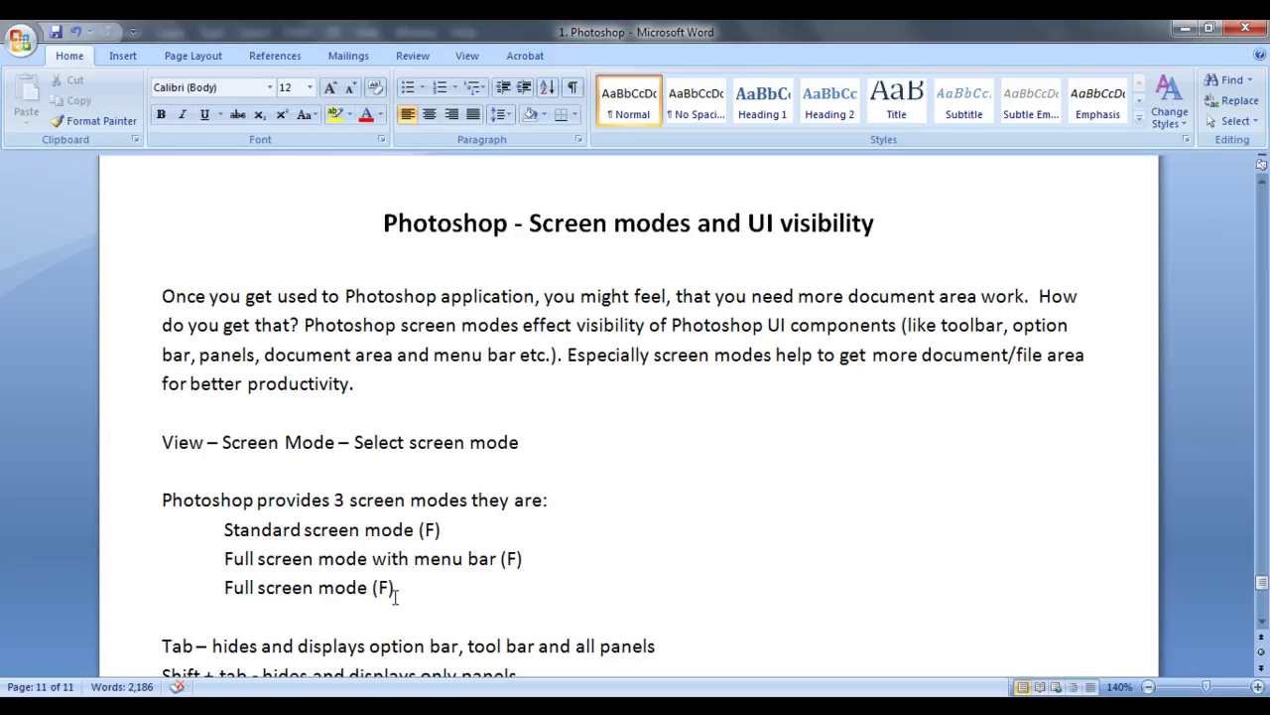
Scroll to the Tab shortcut notes, highlight Tab, option and the tool bar mention, then return to Photoshop
scroll(698, 476, "down", 1)
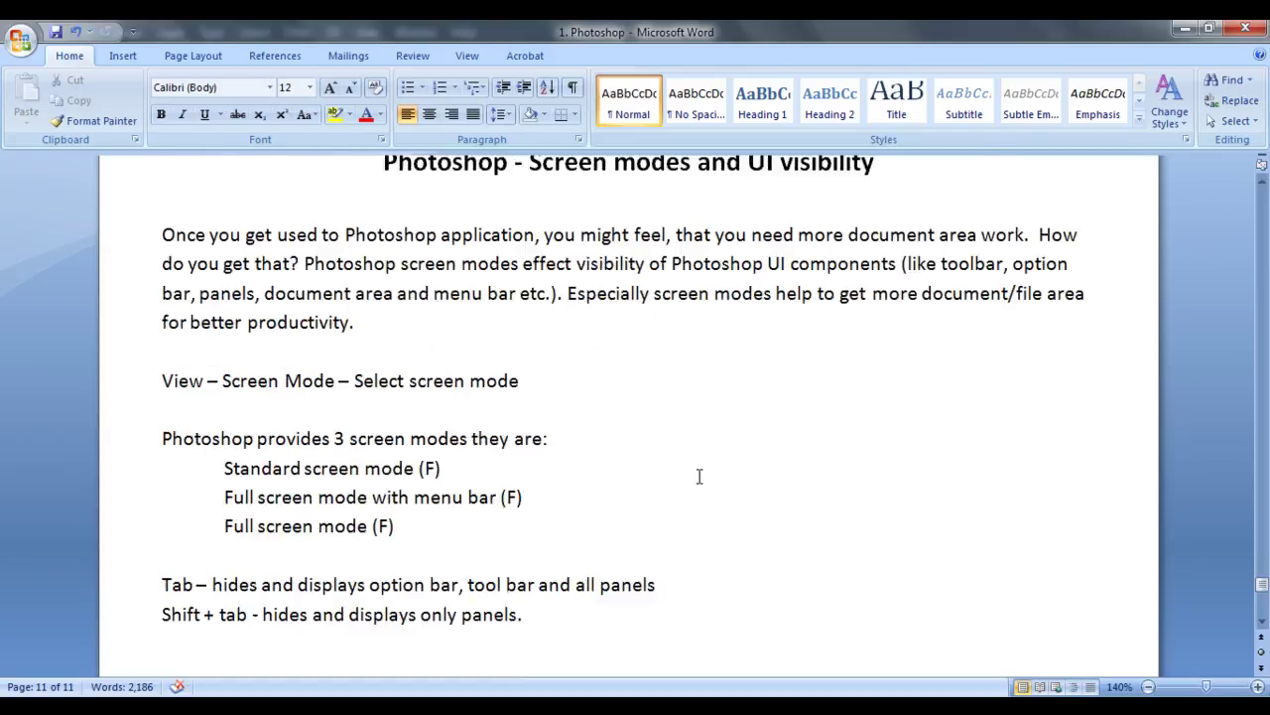
scroll(698, 476, "down", 2)
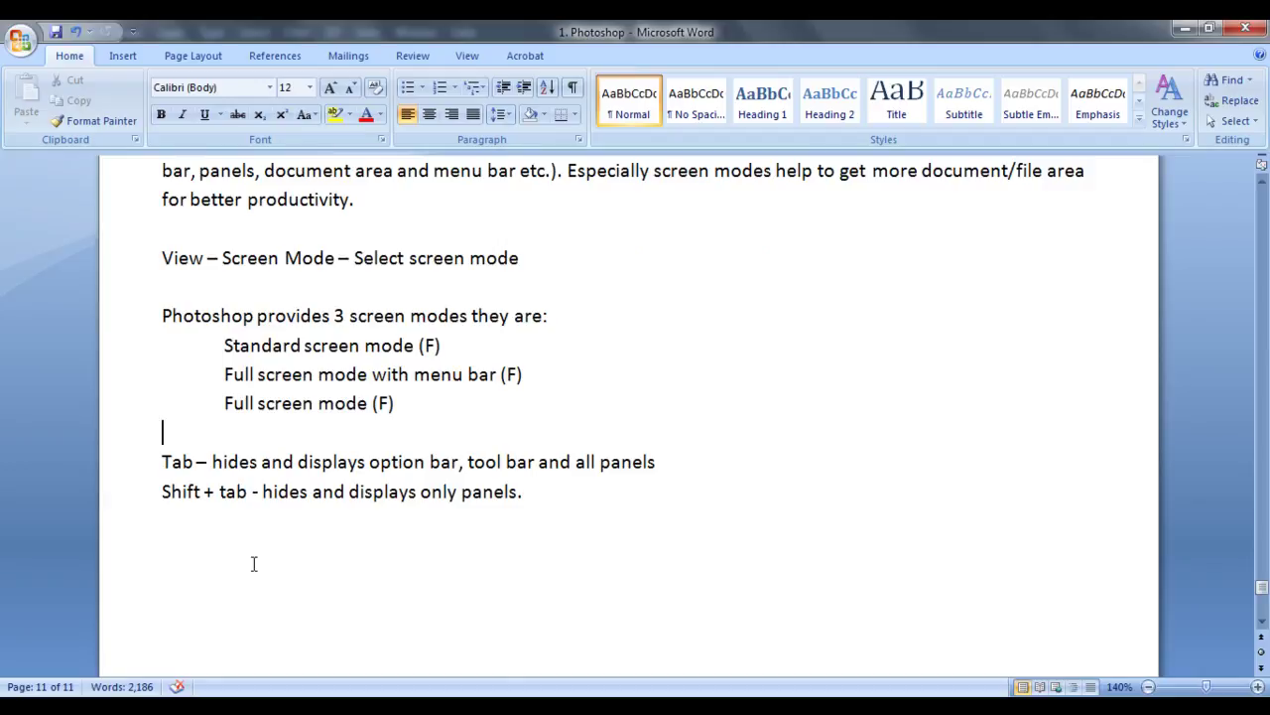
mouse_move(161, 461)
left_mouse_down()
mouse_move(204, 463)
mouse_move(184, 463)
left_mouse_up()
left_click(212, 510)
left_click(313, 463)
double_click(397, 462)
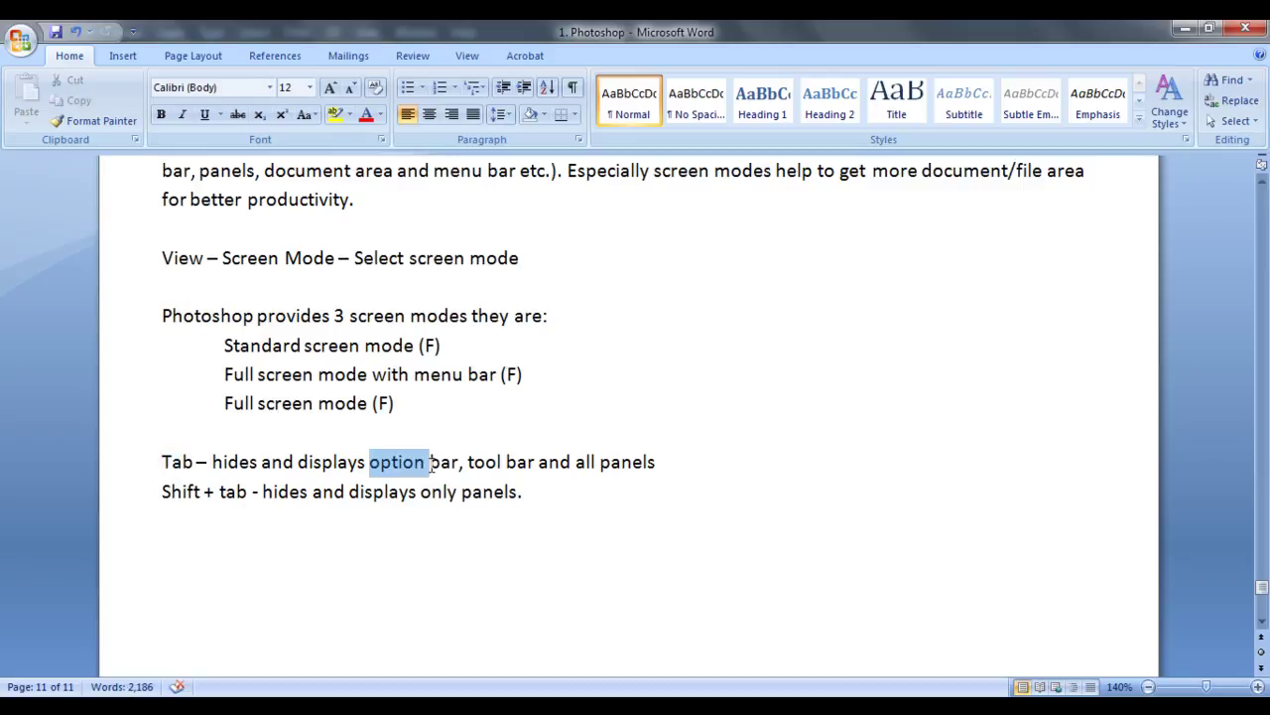
left_click_drag(458, 461, 701, 460)
left_click(593, 493)
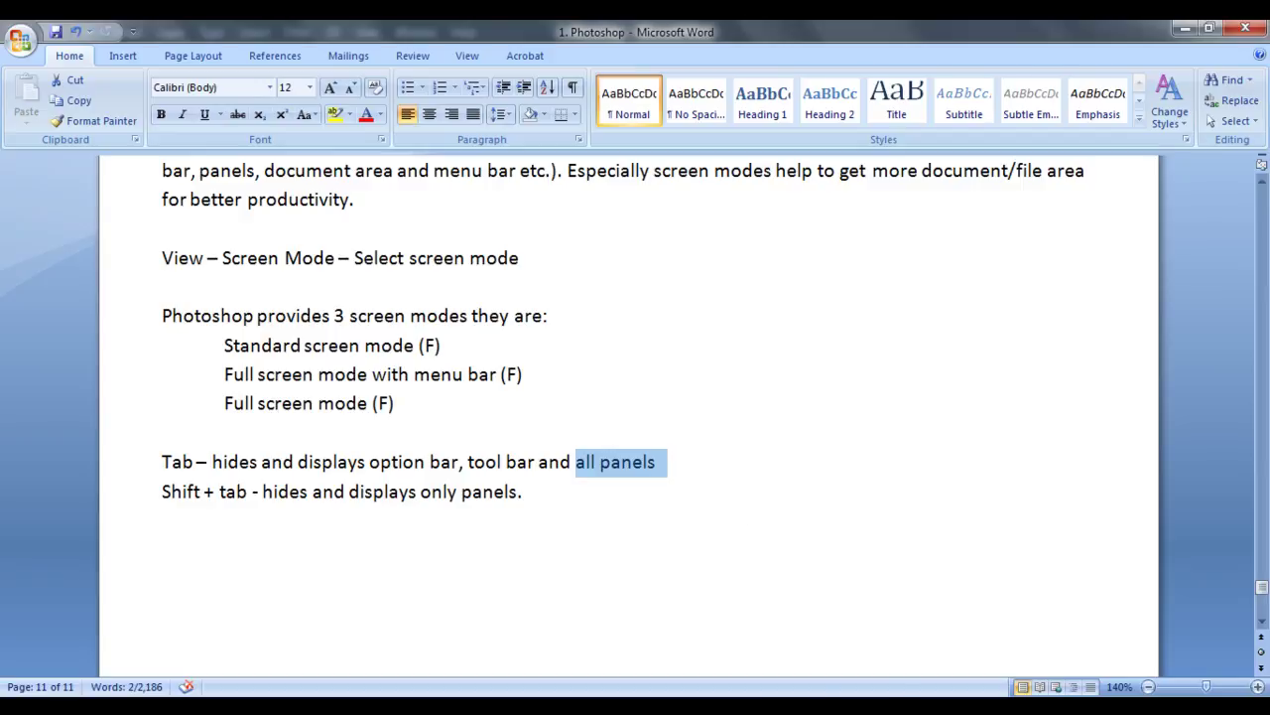
key("alt+Tab")
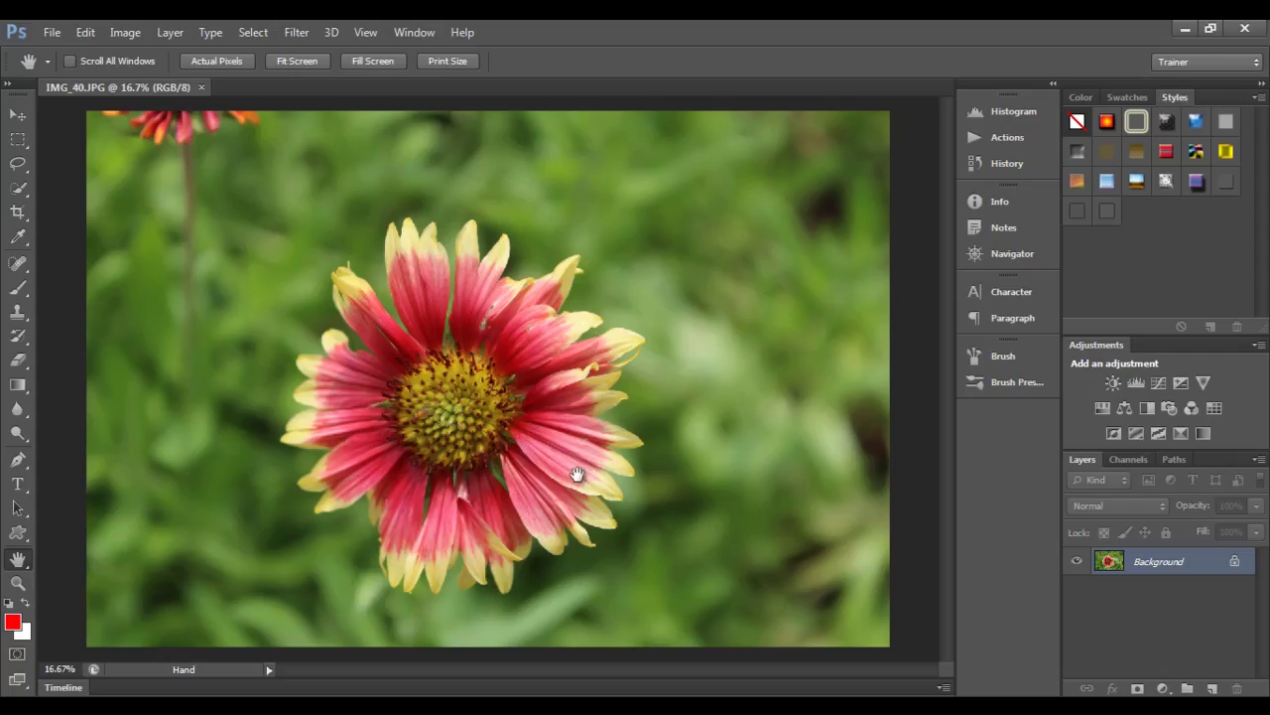
Hide the options bar, Tools panel and panel docks with Tab, then restore them
key("Tab")
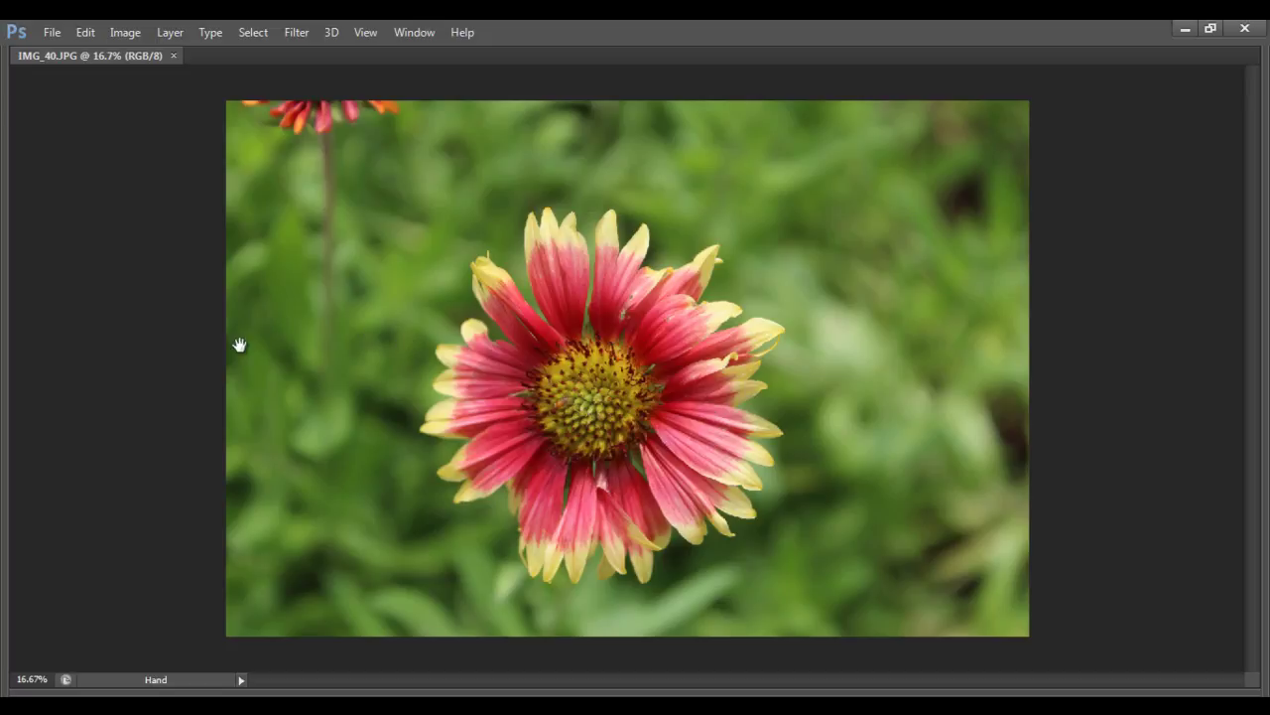
mouse_move(1, 363)
mouse_move(1253, 355)
key("Tab")
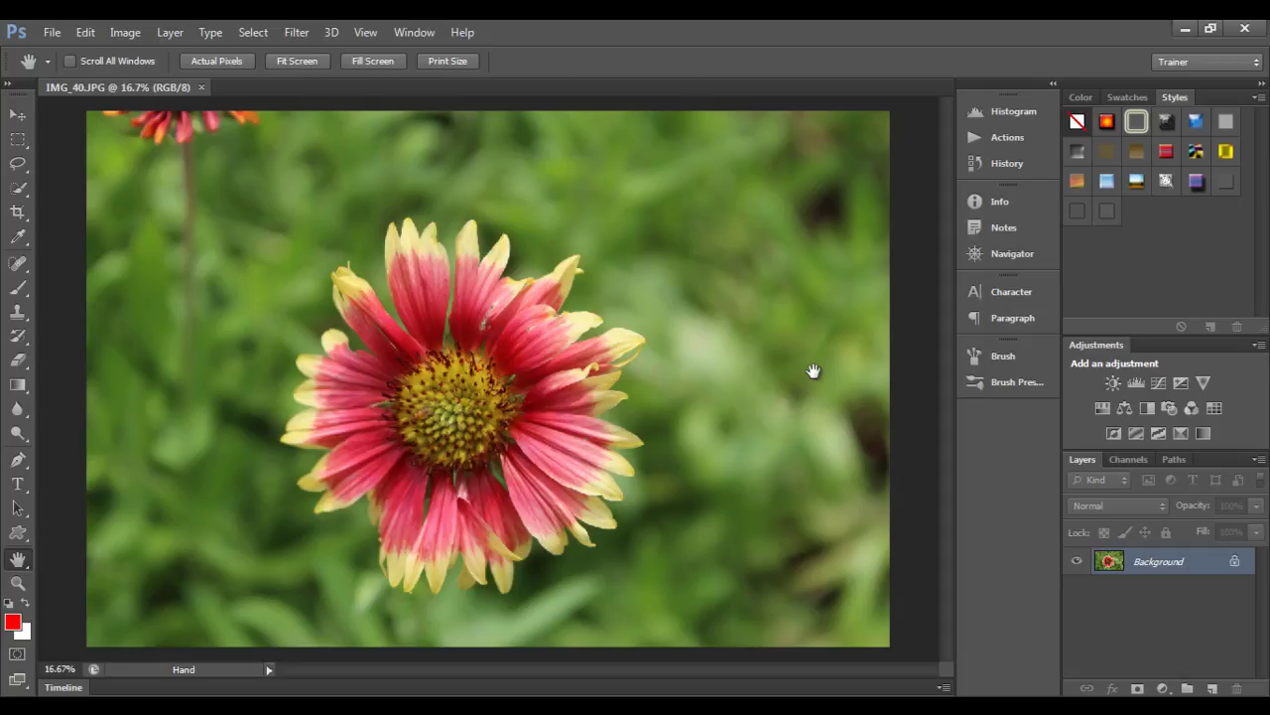
Hide and restore all bars and panels once more, then switch to the Word notes
key("Tab")
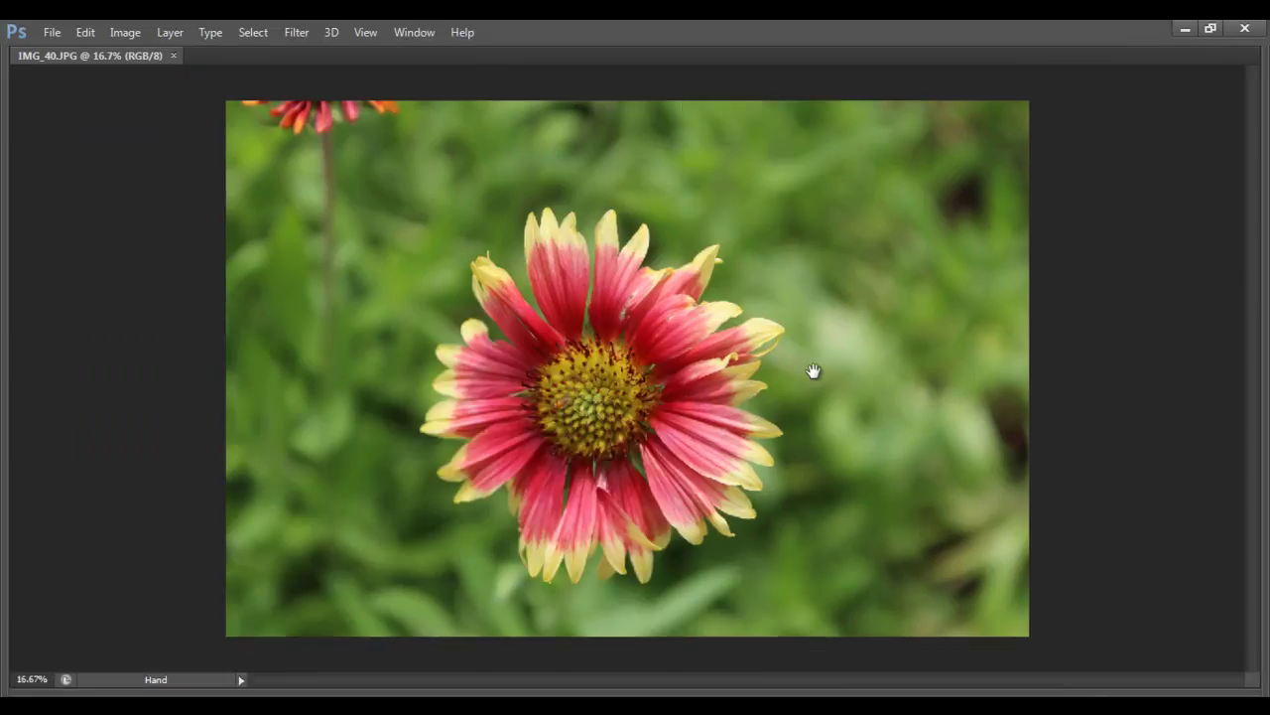
key("Tab")
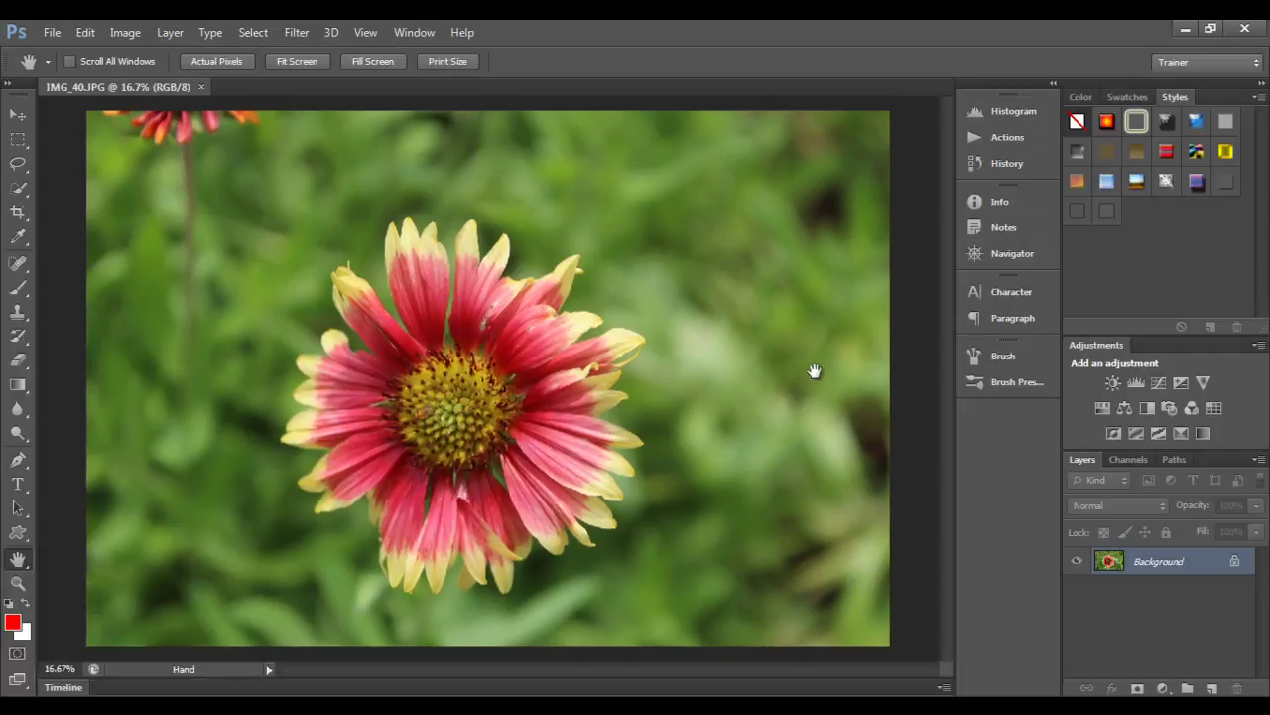
key("alt+Tab")
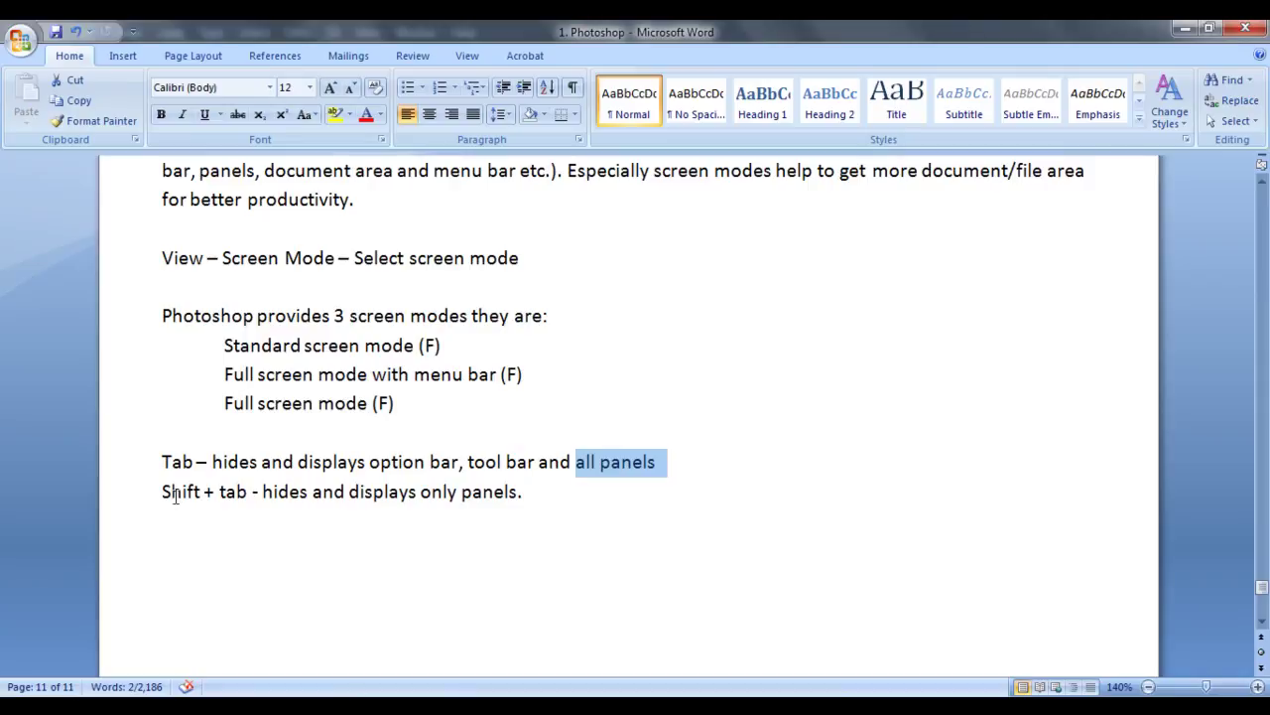
Highlight the 'Shift + tab' panels note in Word, deselect it, and return to Photoshop
left_click_drag(156, 491, 248, 496)
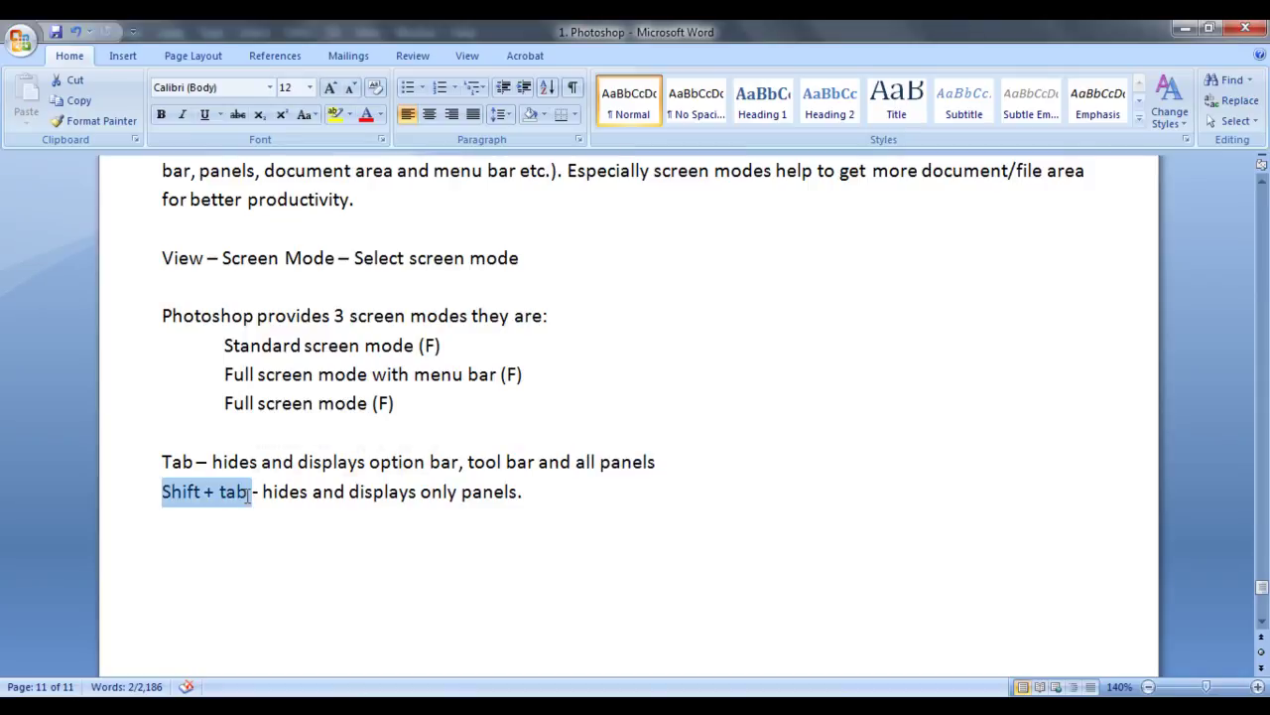
left_click(189, 519)
left_click_drag(159, 491, 533, 494)
left_click(297, 541)
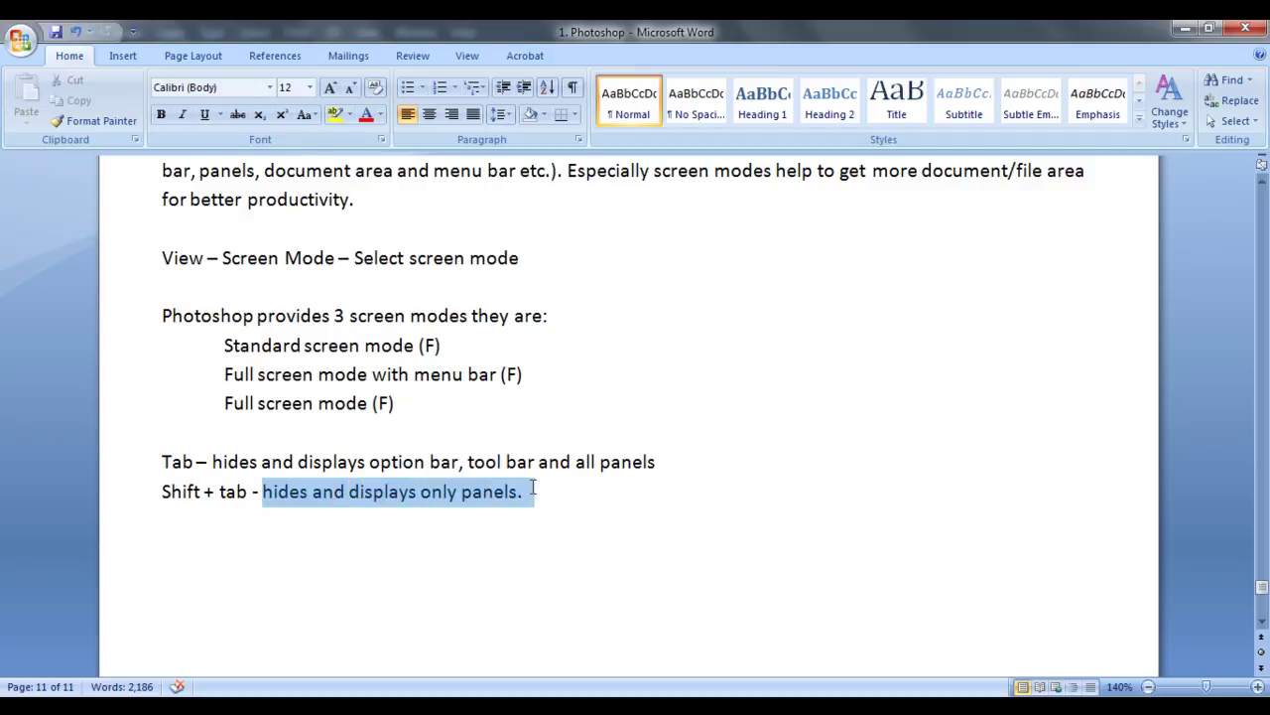
left_click(566, 504)
key("alt+Tab")
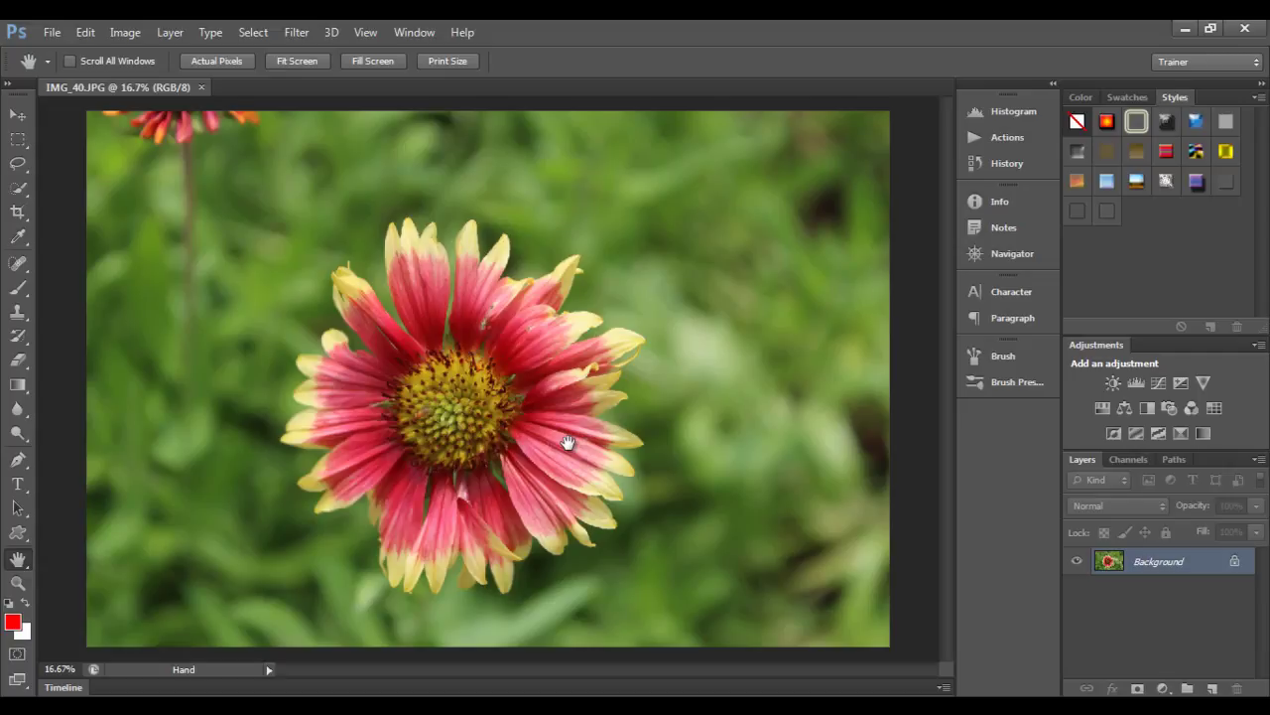
key("shift+Tab")
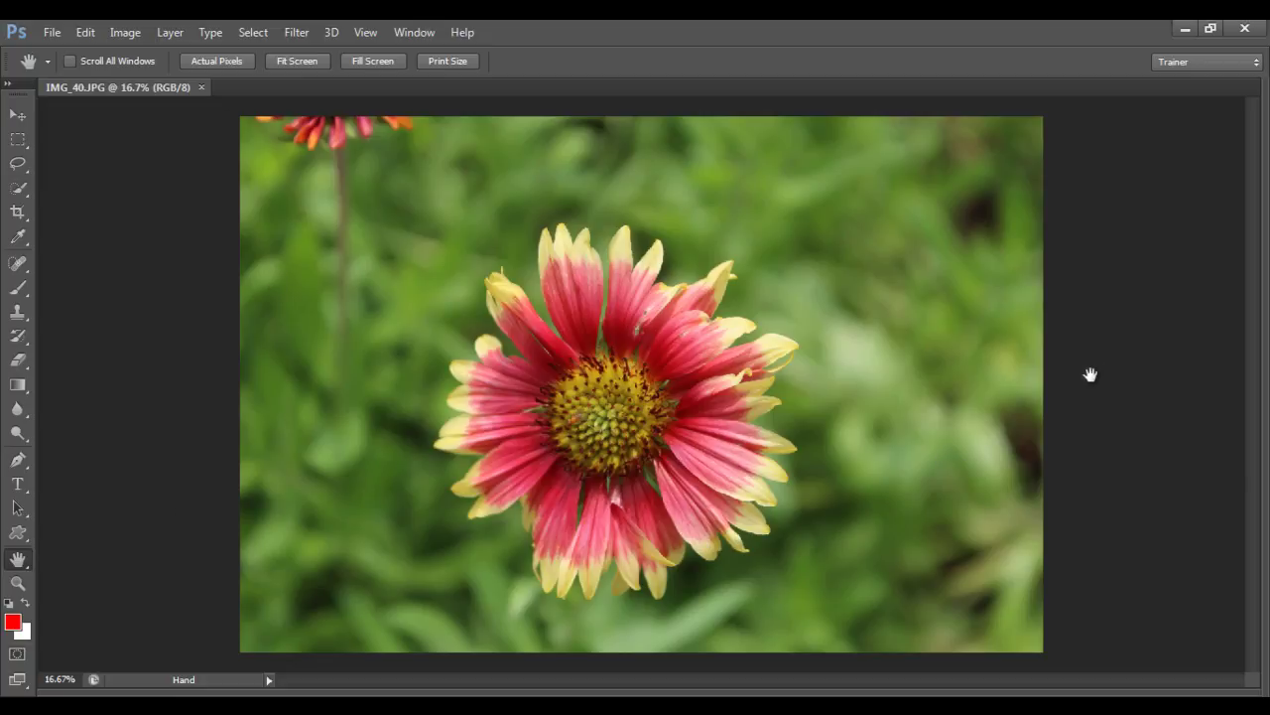
key("shift+Tab")
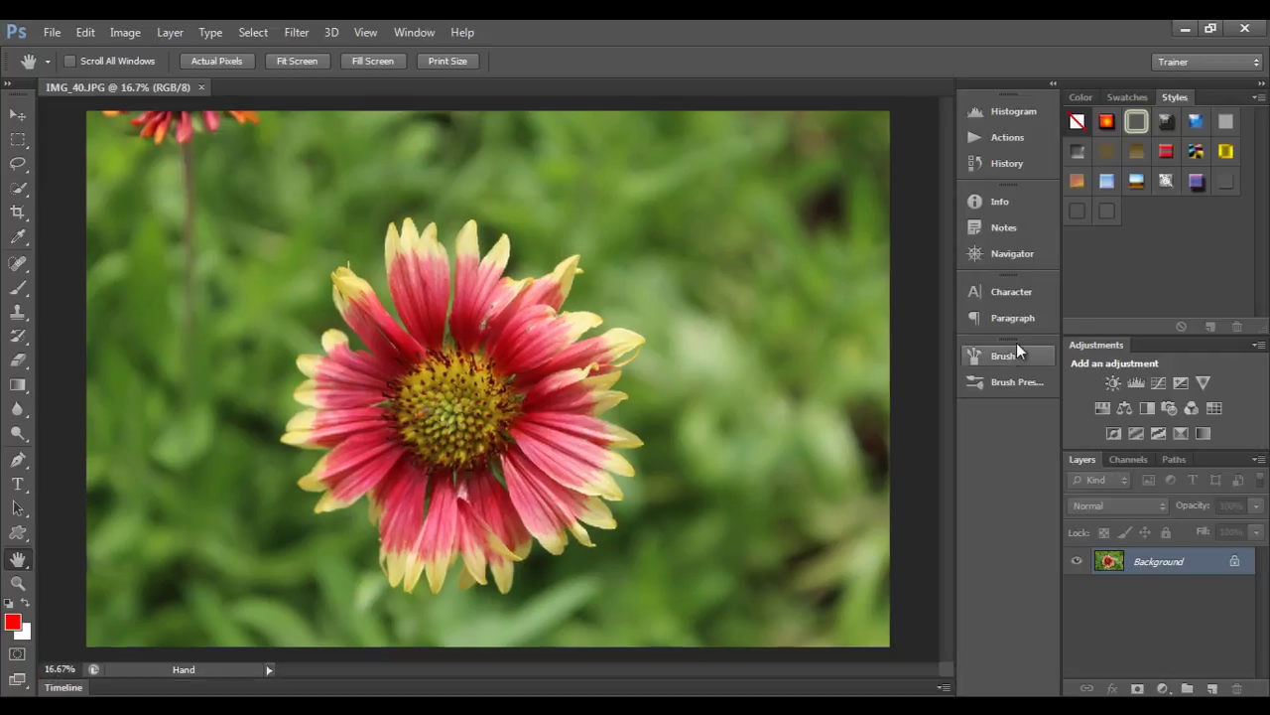
key("shift+Tab")
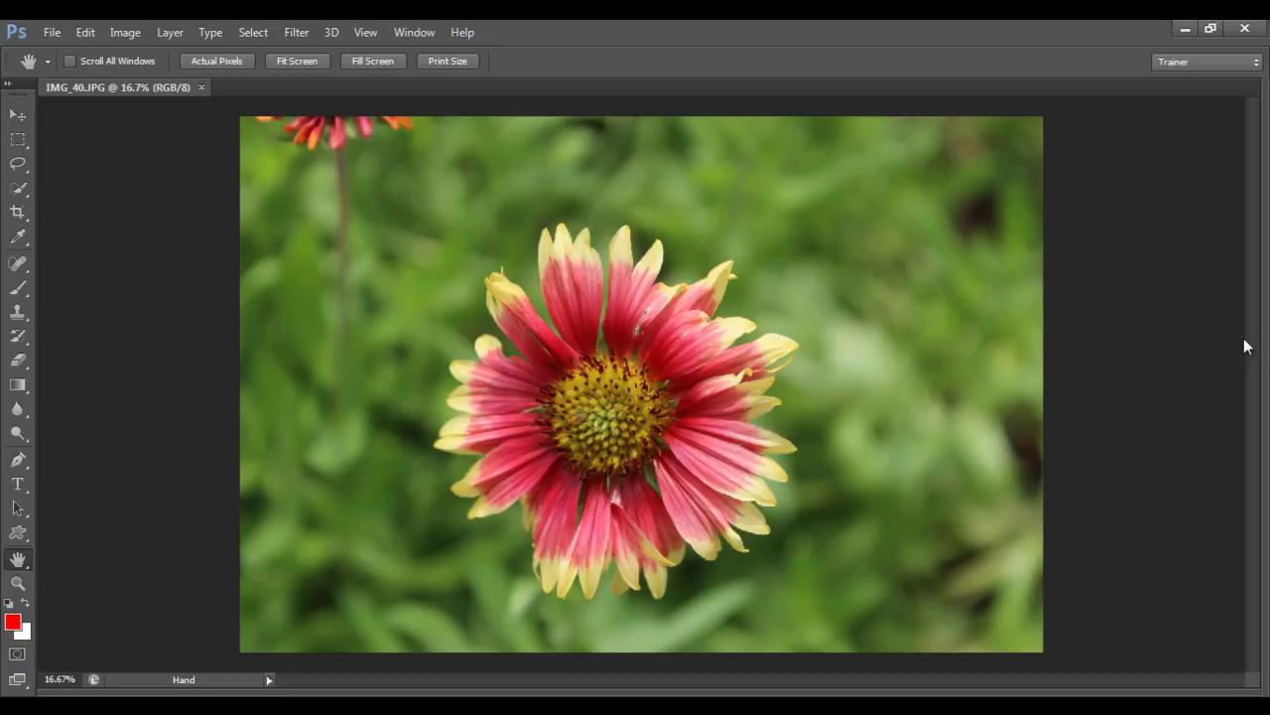
mouse_move(1268, 336)
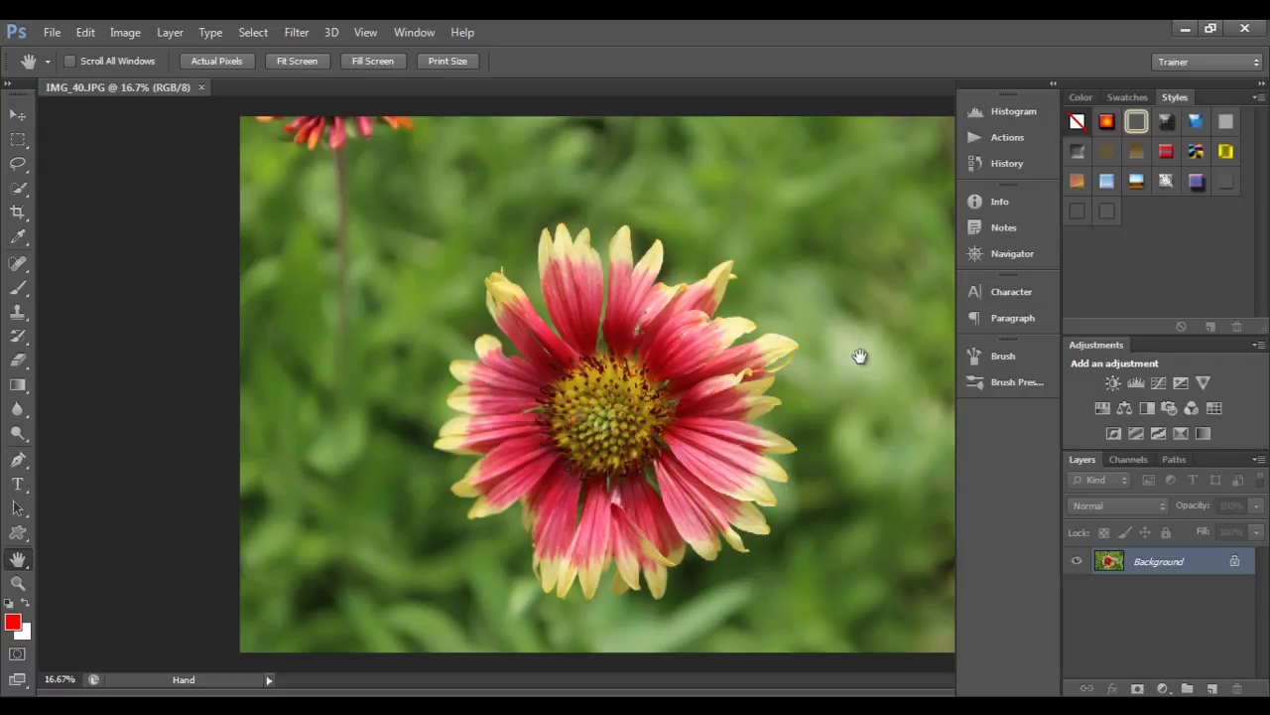
key("shift+Tab")
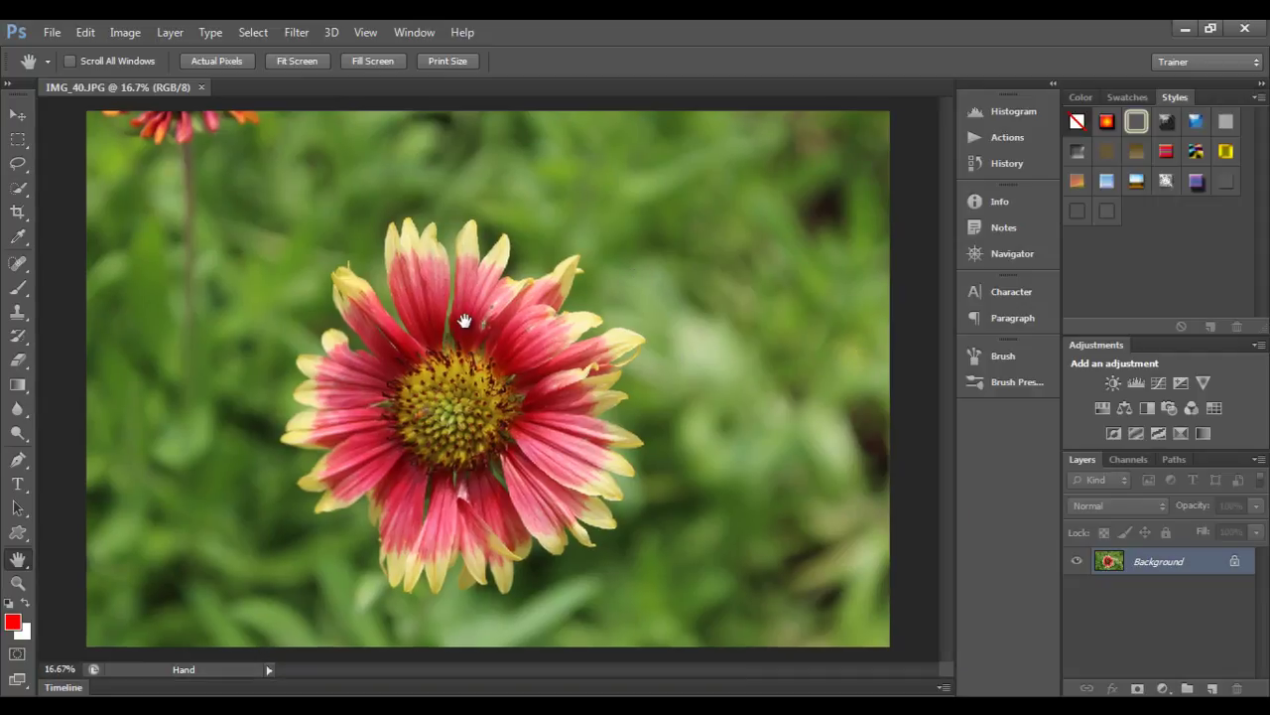
left_click(367, 33)
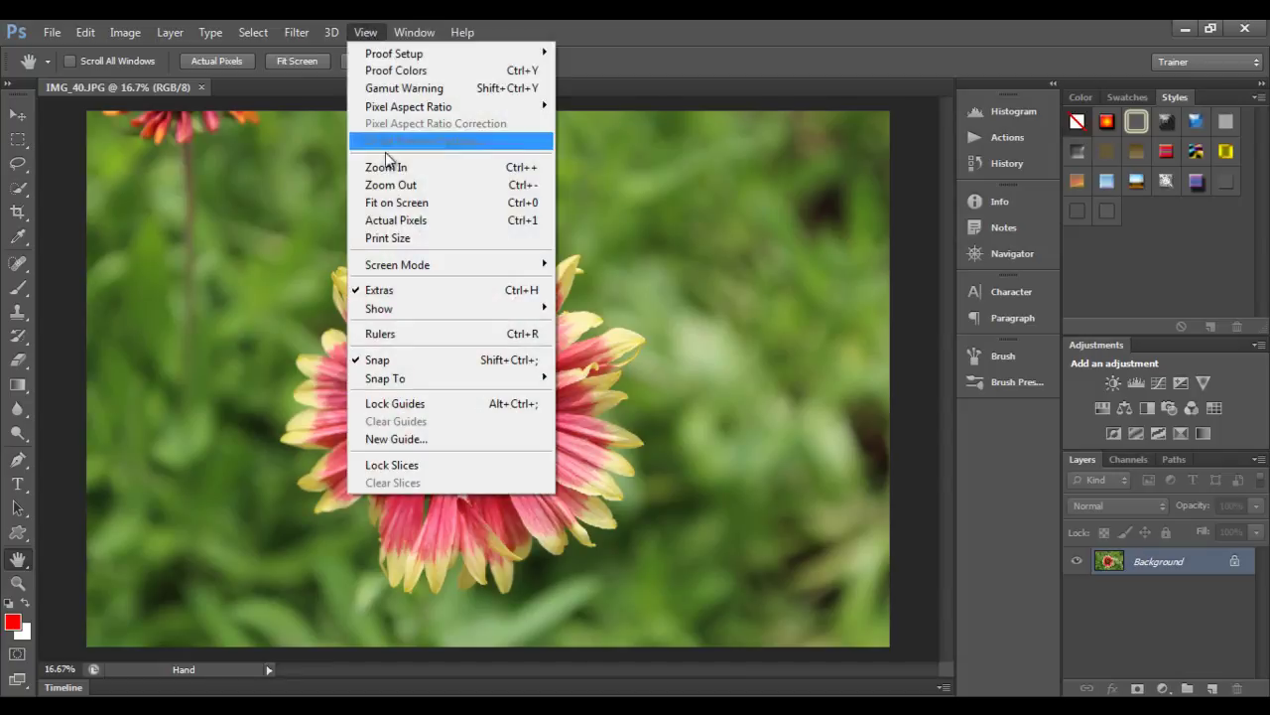
mouse_move(412, 265)
left_click(601, 301)
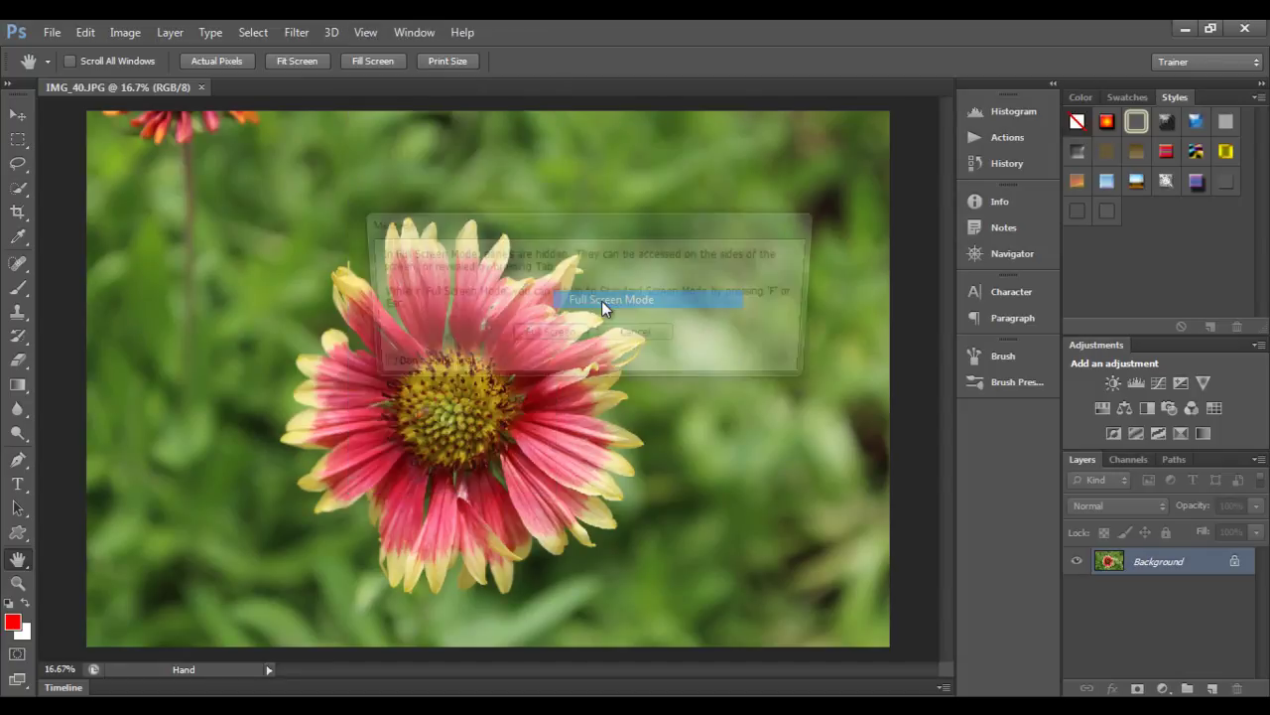
left_click(546, 336)
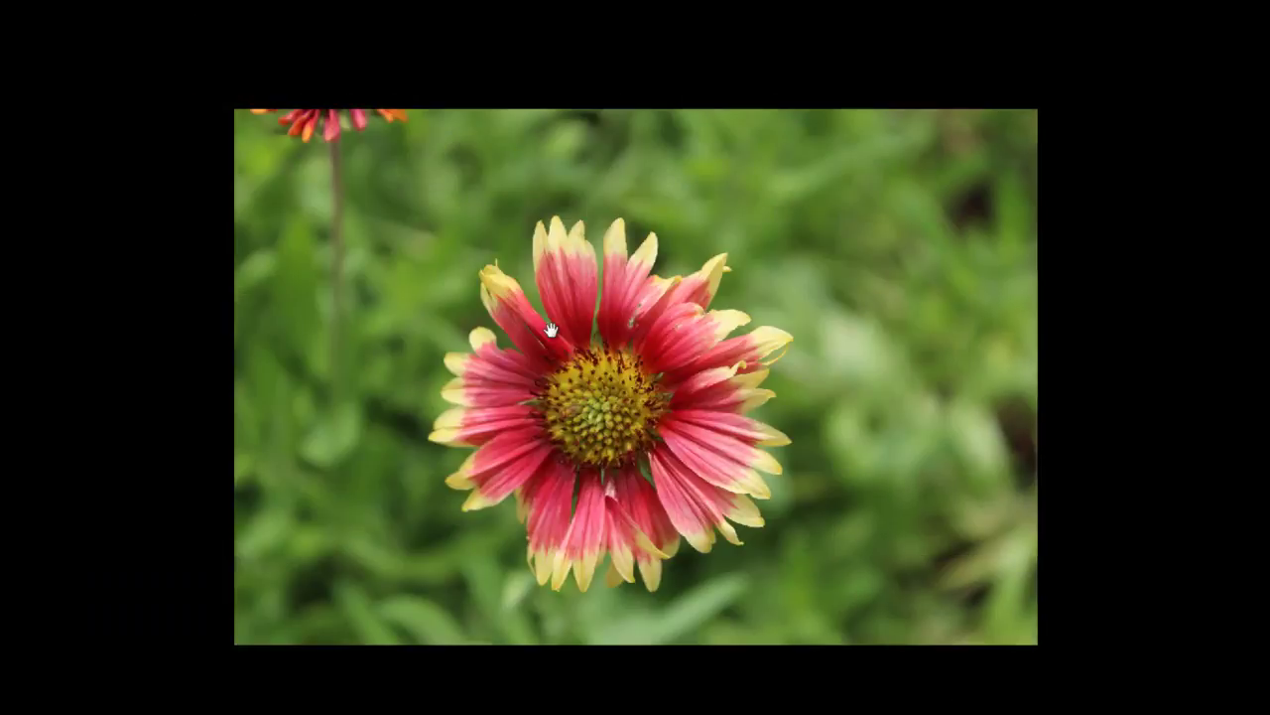
key("shift+Tab")
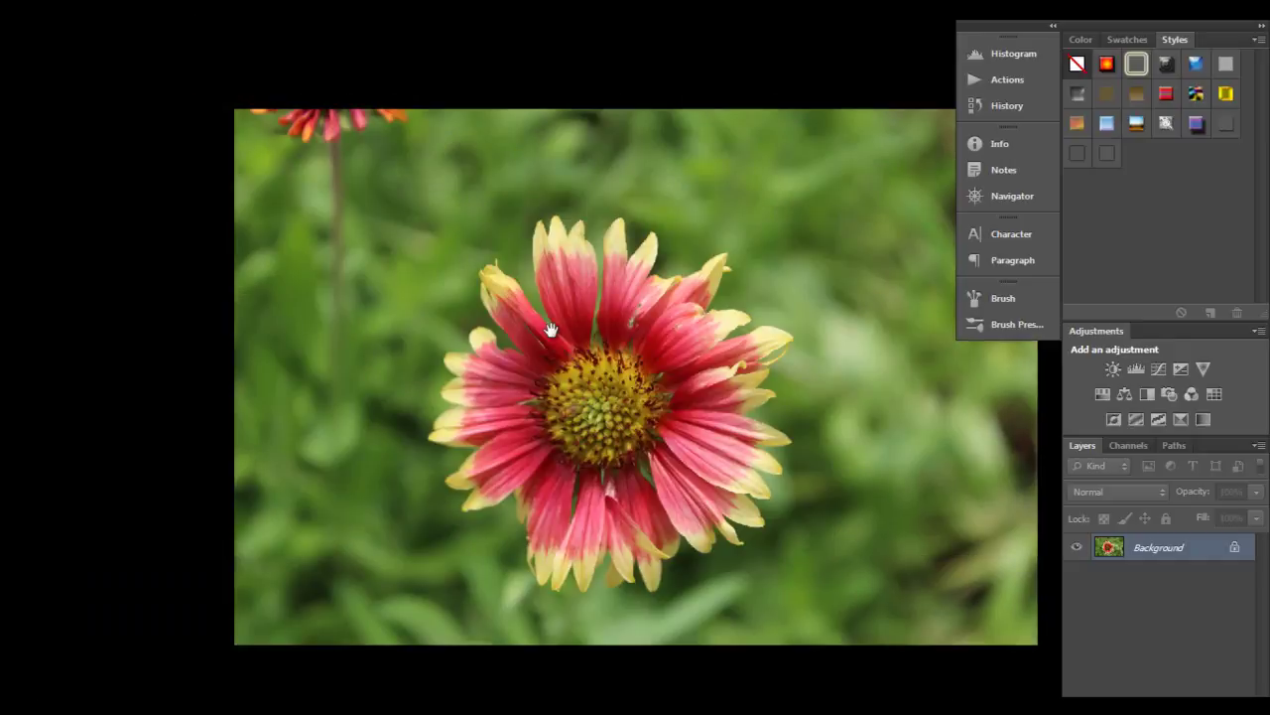
key("shift+Tab")
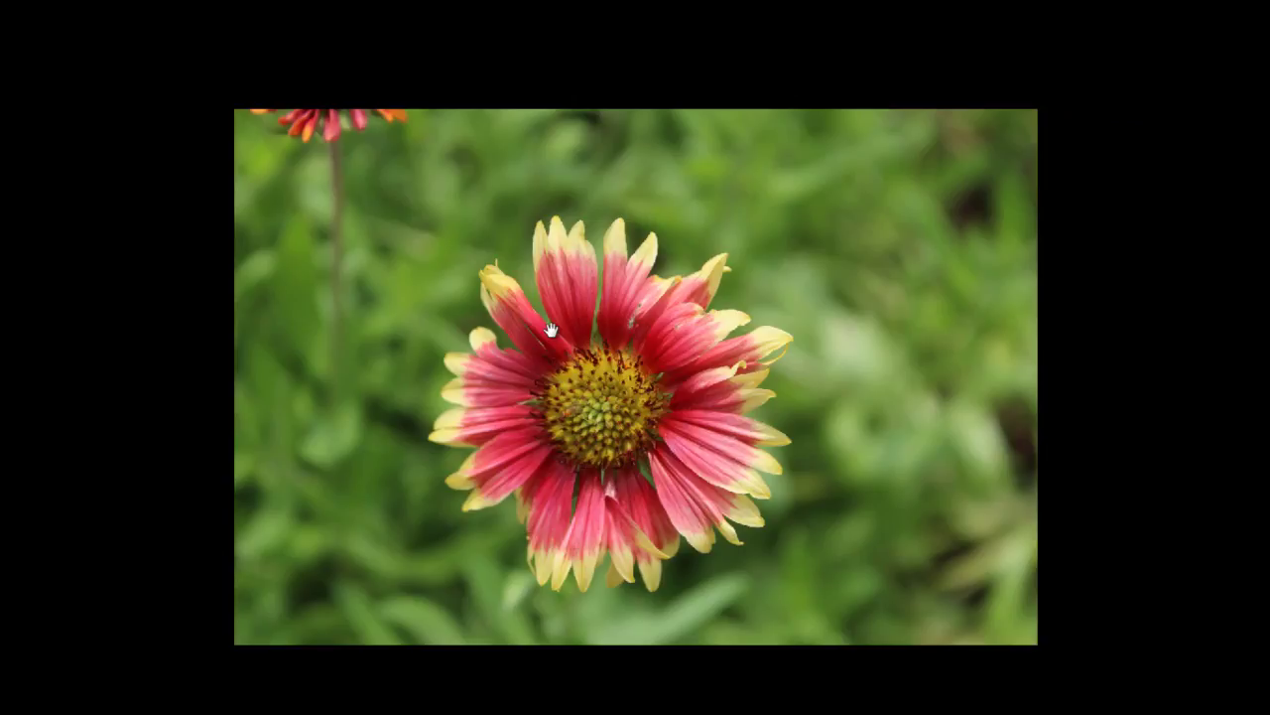
key("Tab")
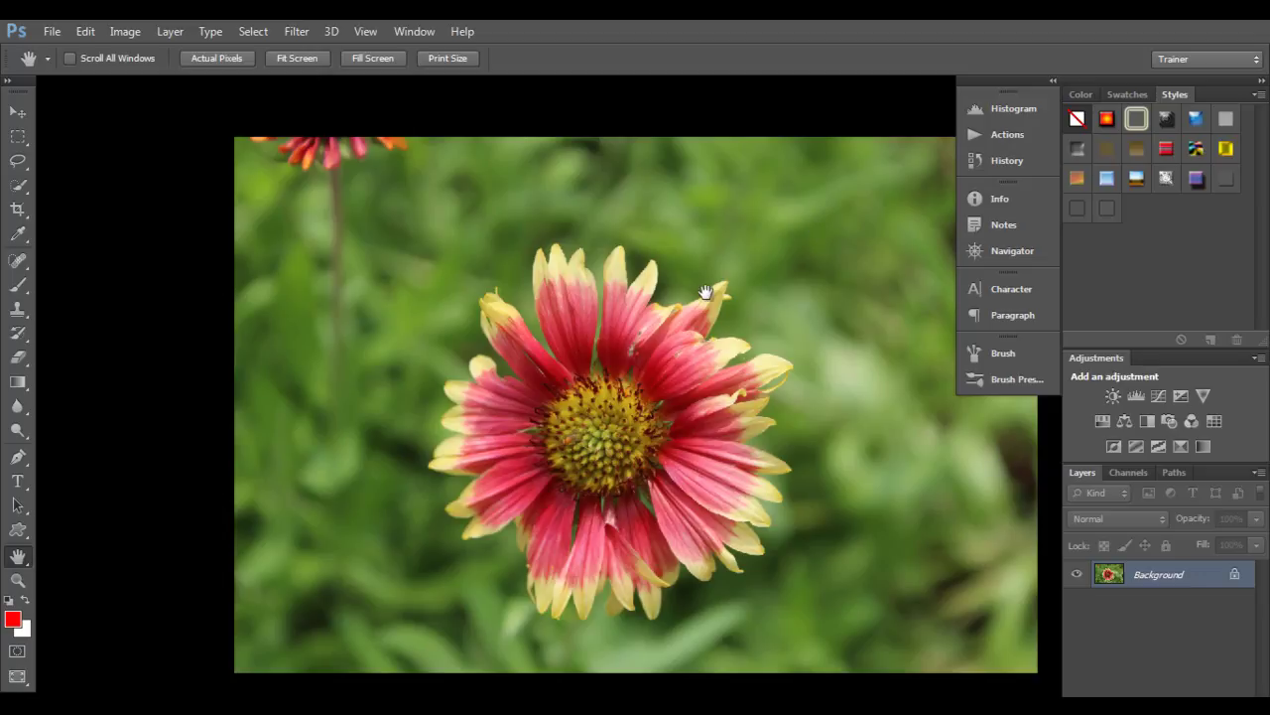
key("Tab")
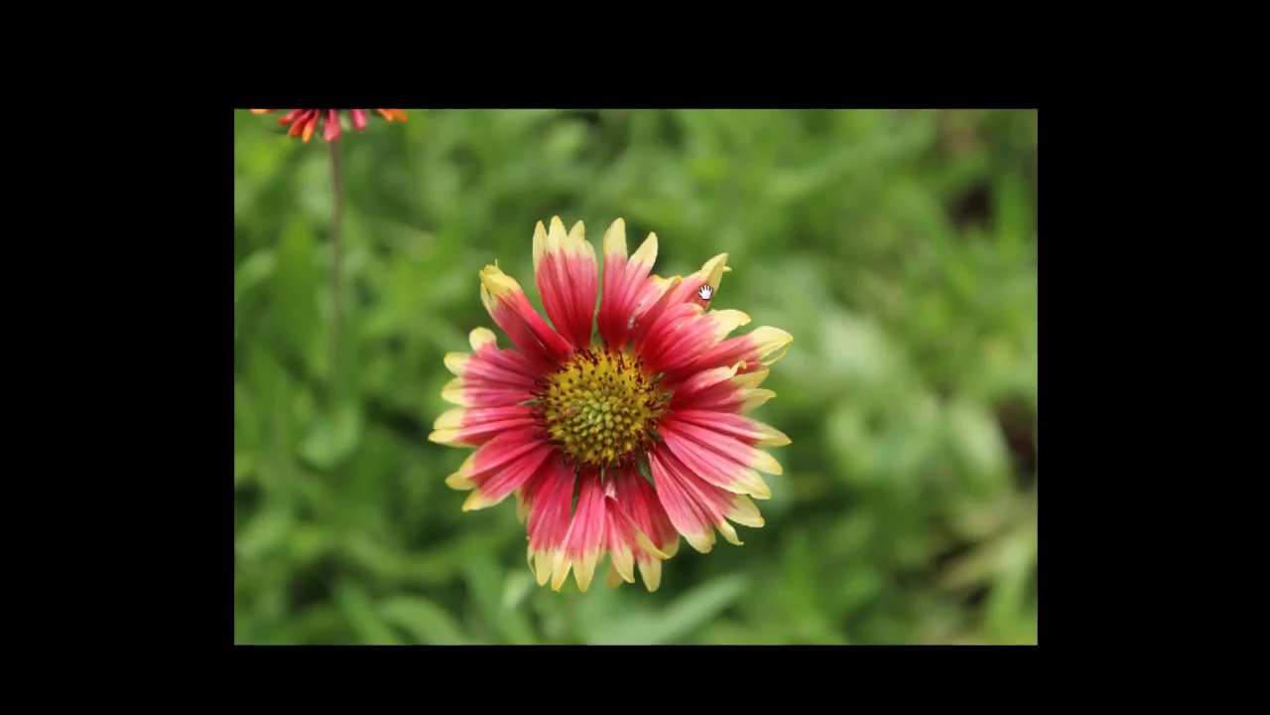
key("Tab")
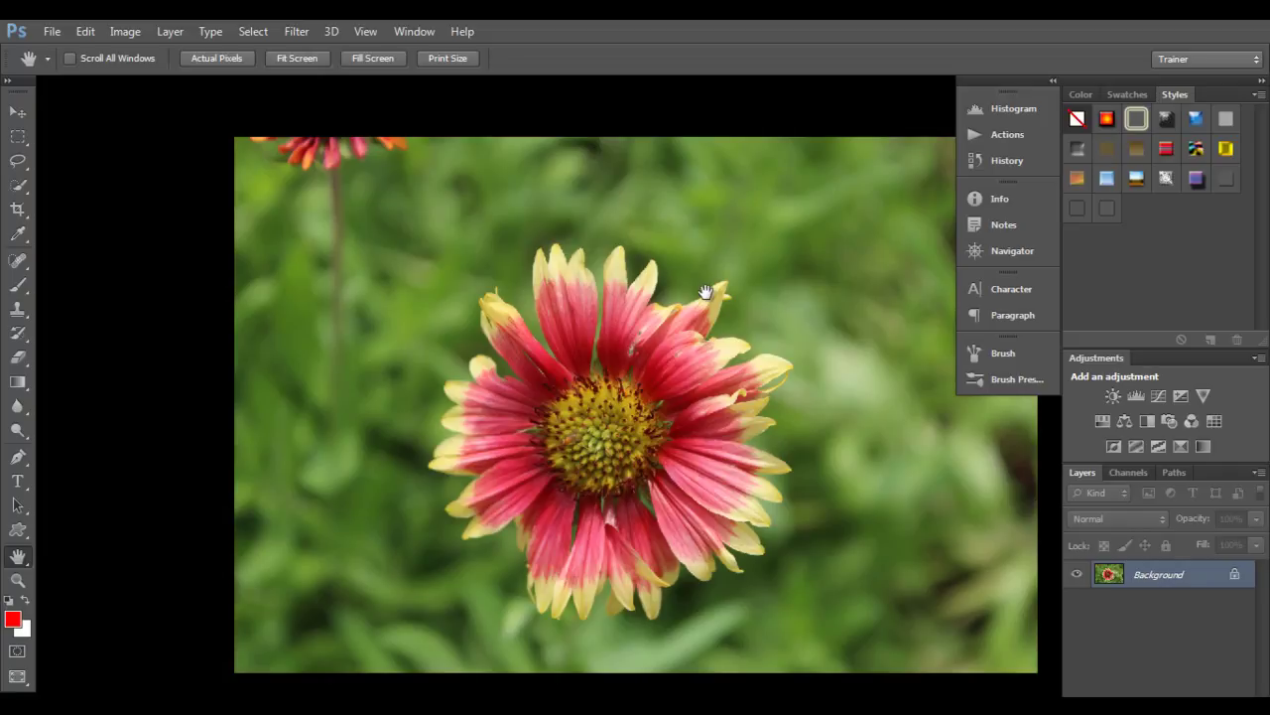
key("f")
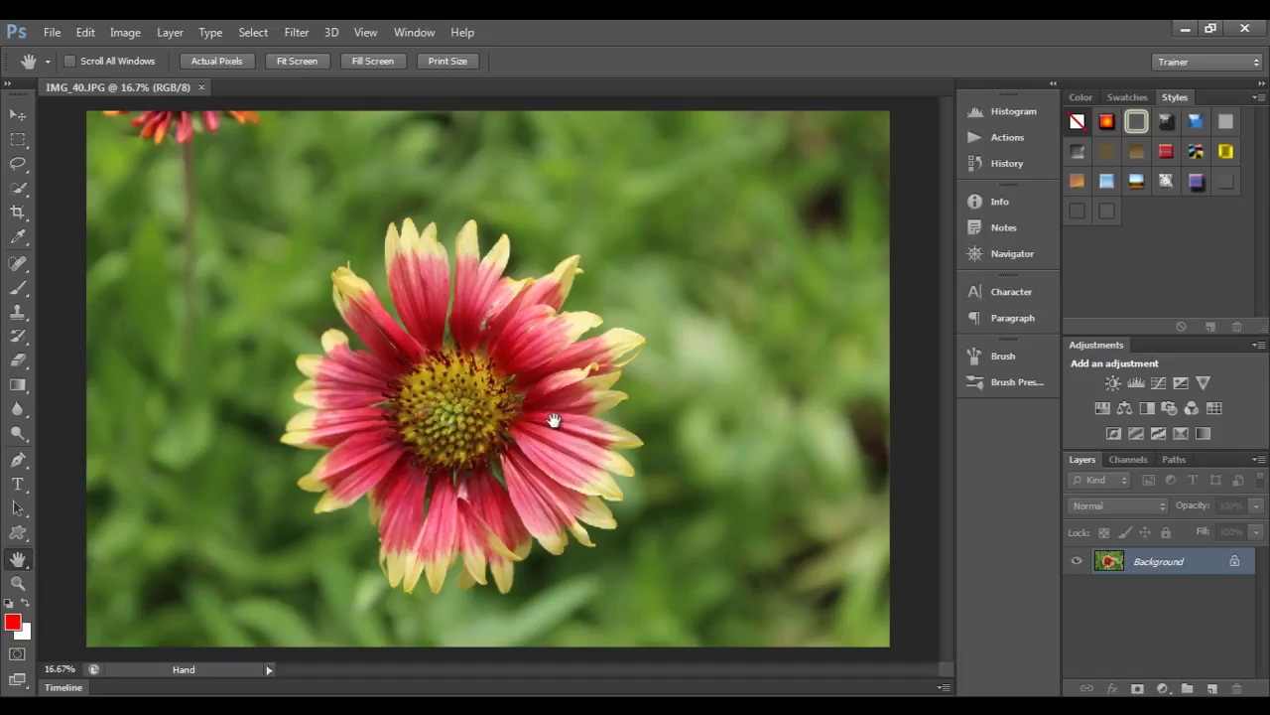
In the Word notes, highlight the document title and 'UI visibility' in the heading, then deselect
left_click(1185, 29)
scroll(665, 458, "up", 2)
left_click_drag(383, 222, 610, 224)
left_click(768, 325)
left_click_drag(749, 224, 898, 230)
left_click(721, 446)
Highlight 'document/file' in the notes, then minimise both Word and Photoshop
scroll(834, 453, "down", 2)
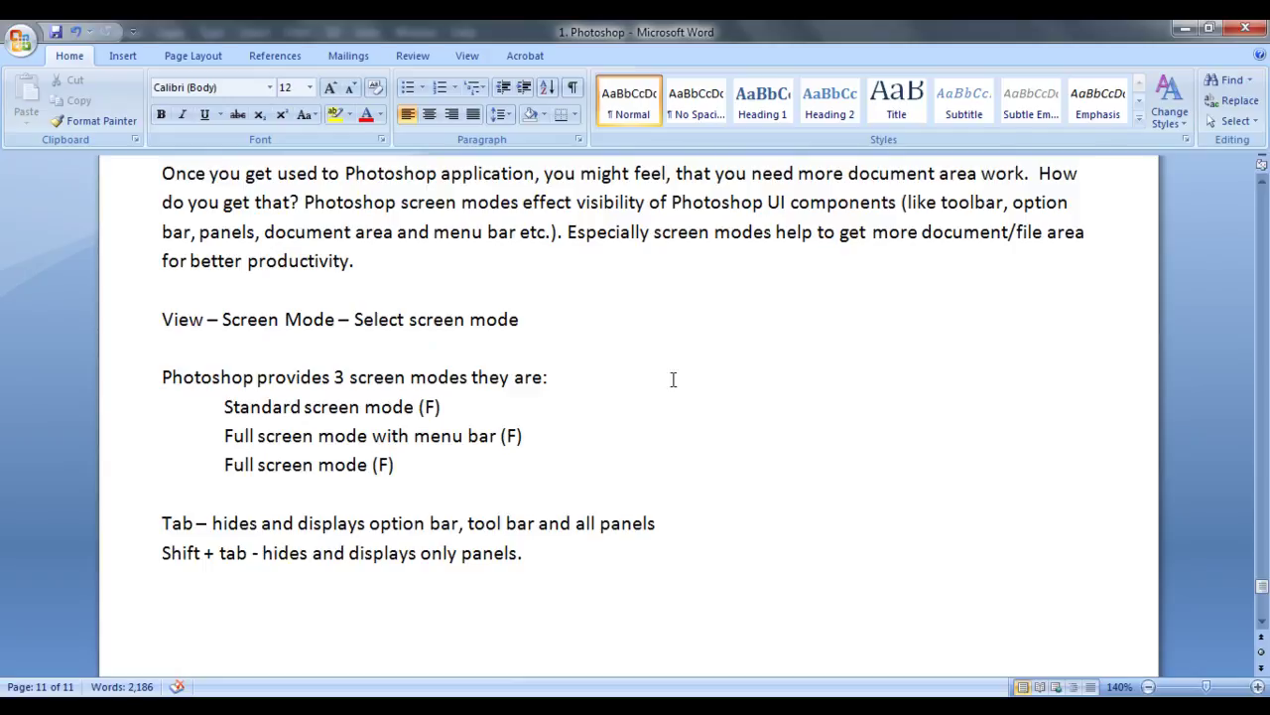
left_click_drag(922, 233, 1046, 232)
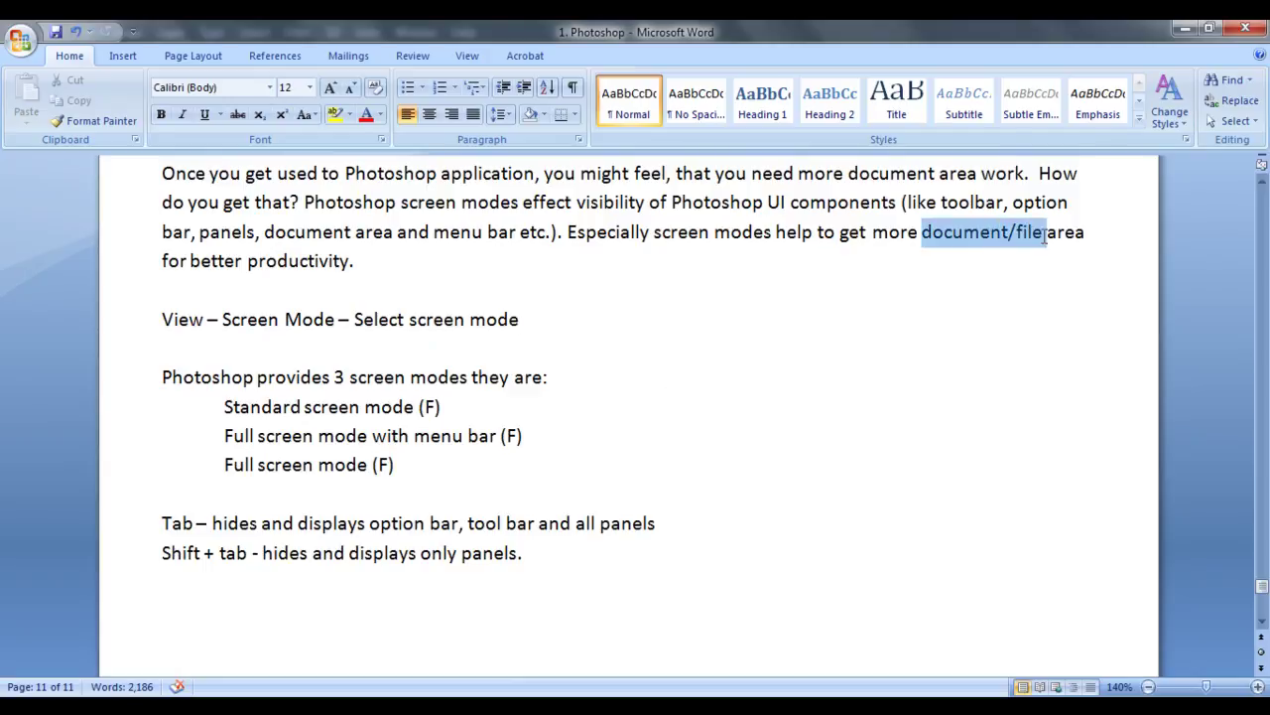
left_click(786, 387)
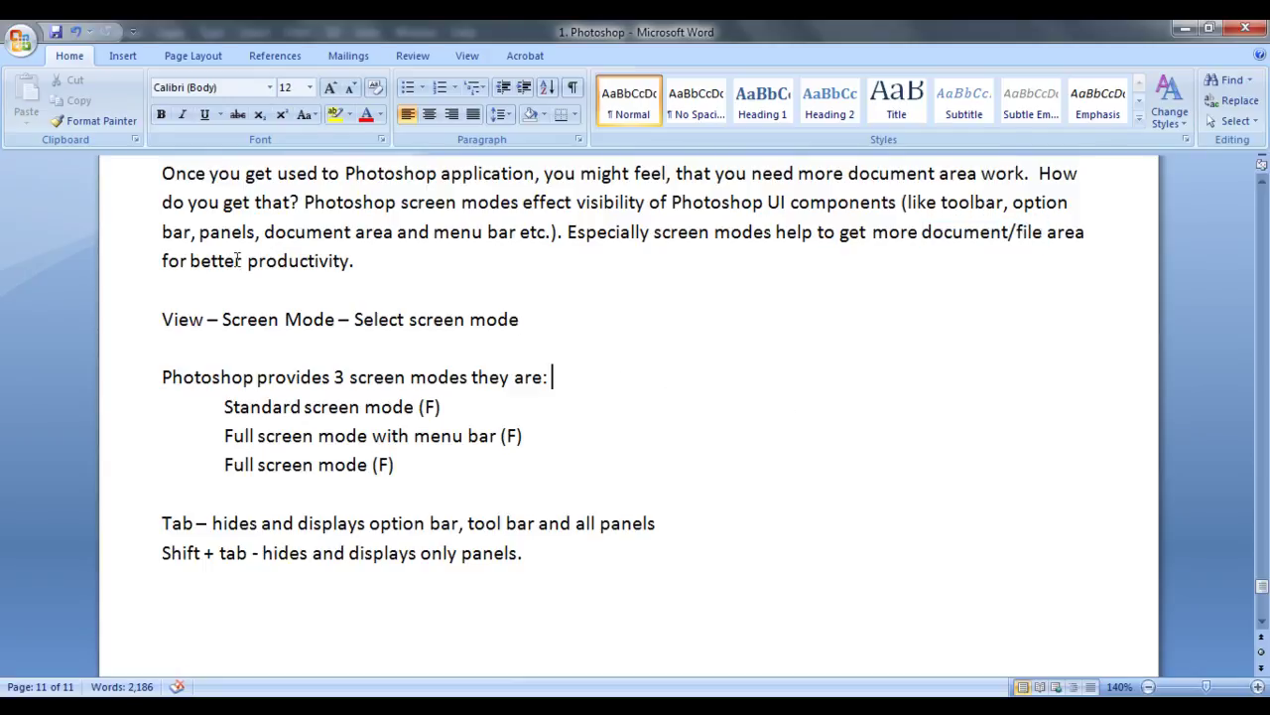
left_click(1185, 28)
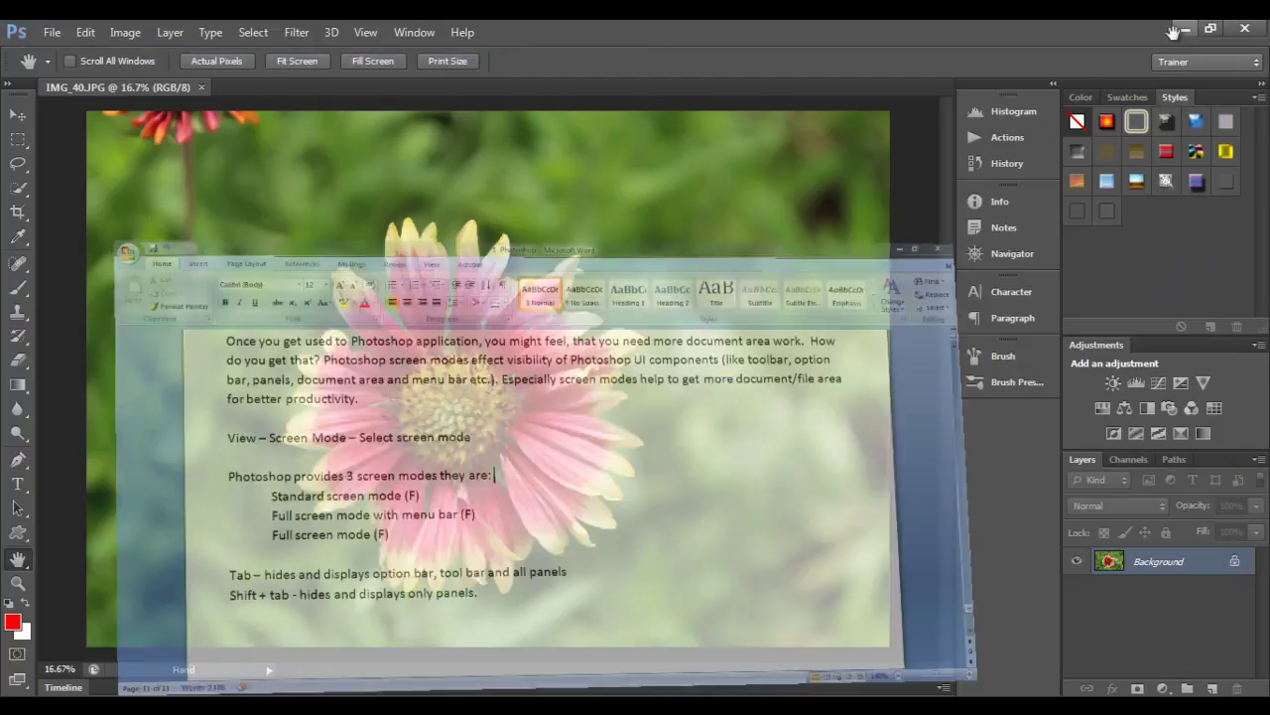
left_click(1185, 28)
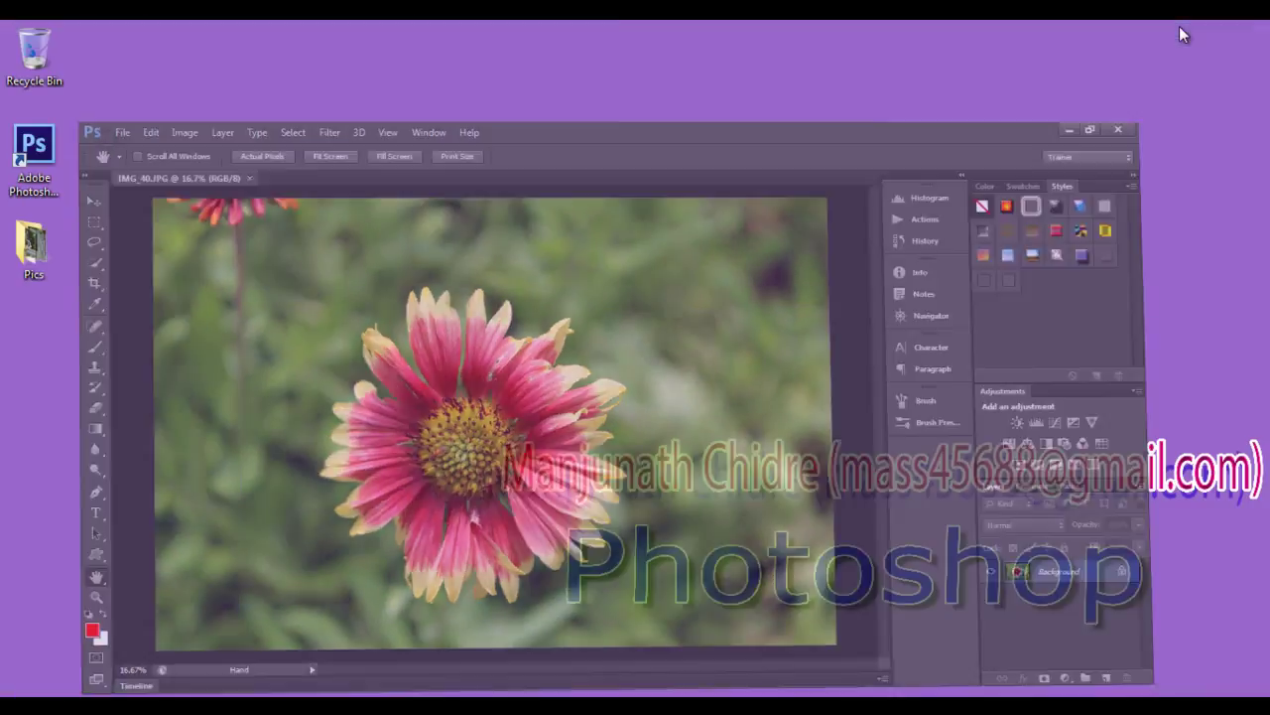